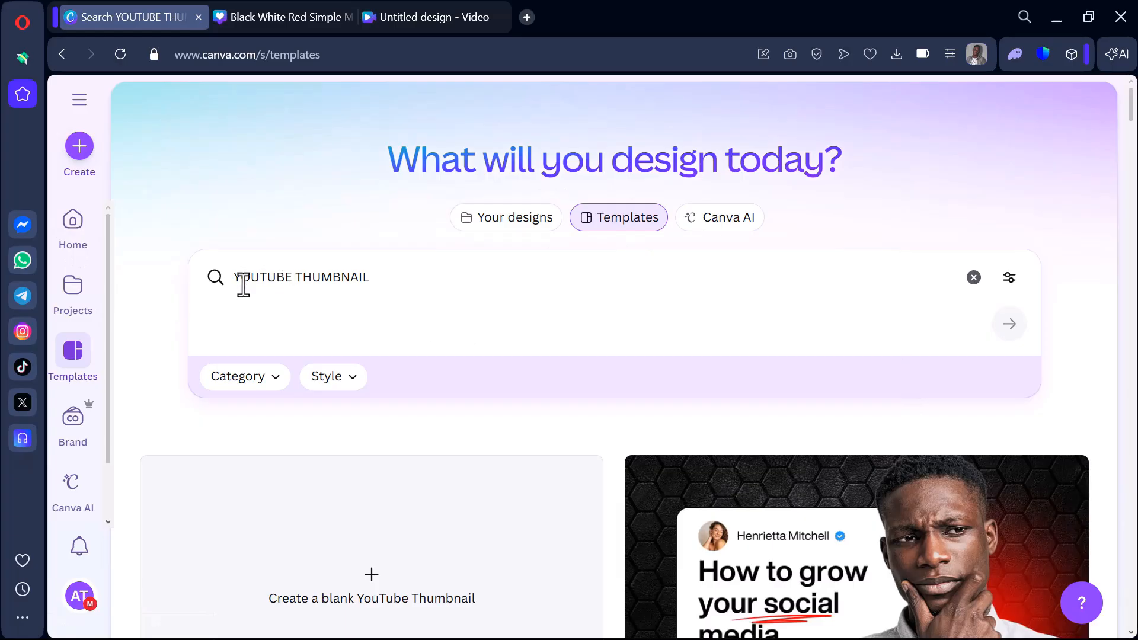
Browse the template results for the YOUTUBE THUMBNAIL search and return to the start of the list.
drag(235, 282, 407, 285)
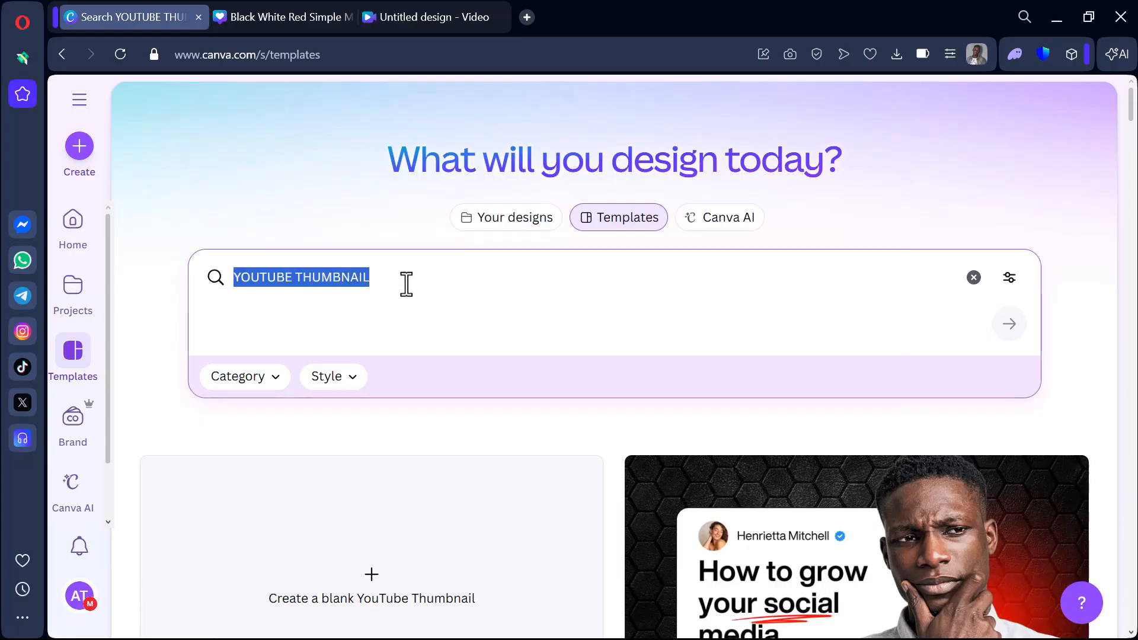
click(494, 287)
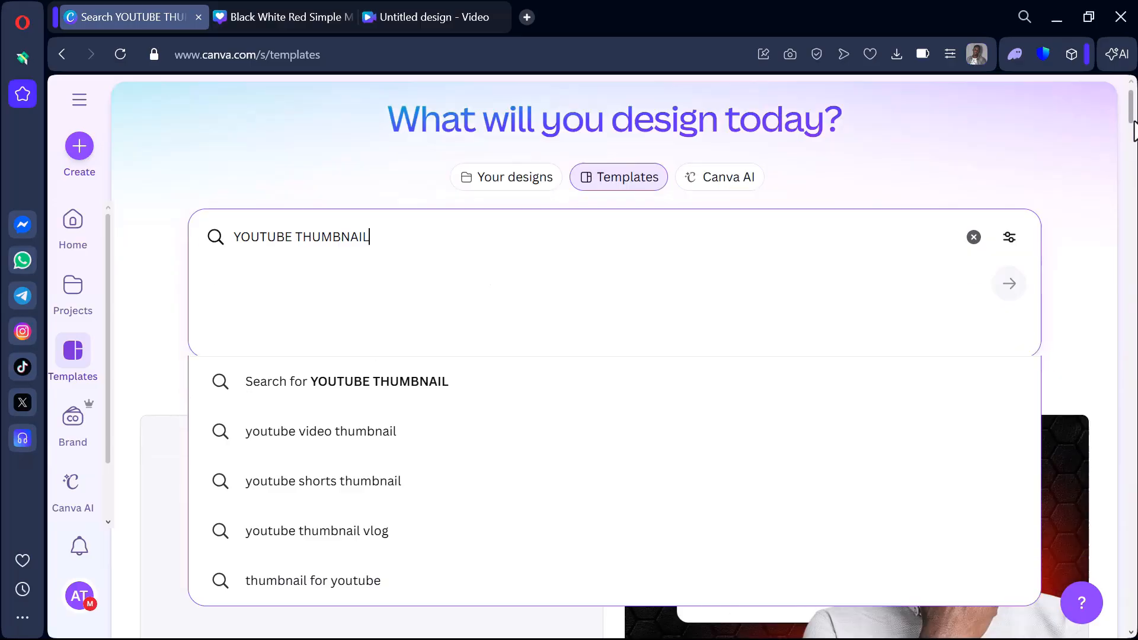
scroll(1124, 152, down, 15)
scroll(720, 308, down, 20)
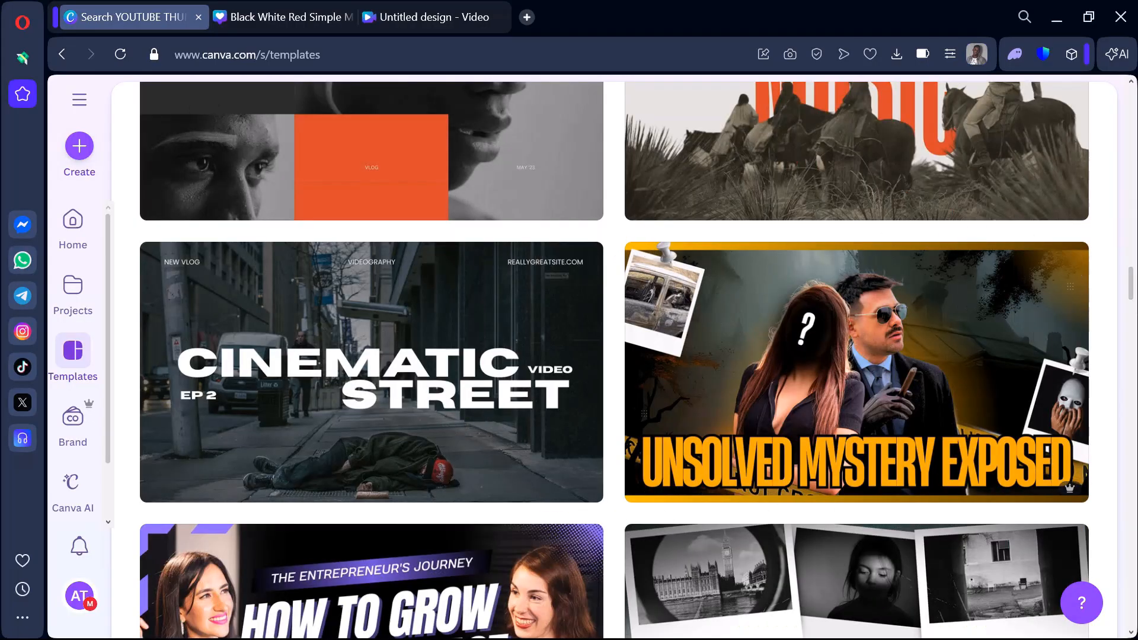
drag(1131, 294, 1134, 422)
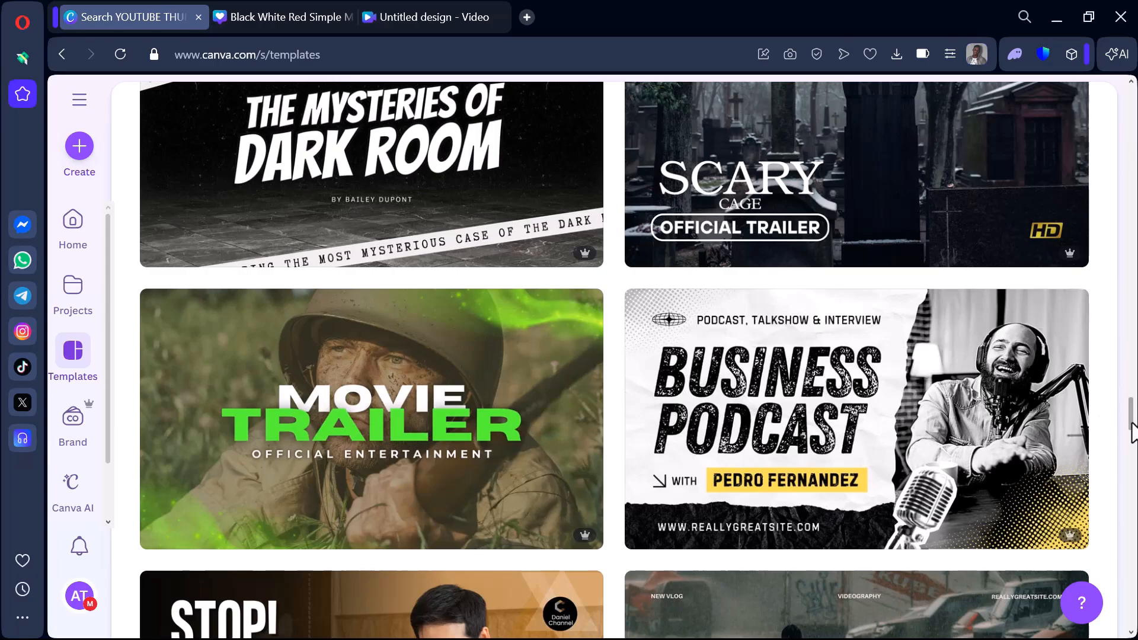
drag(1132, 422, 1133, 77)
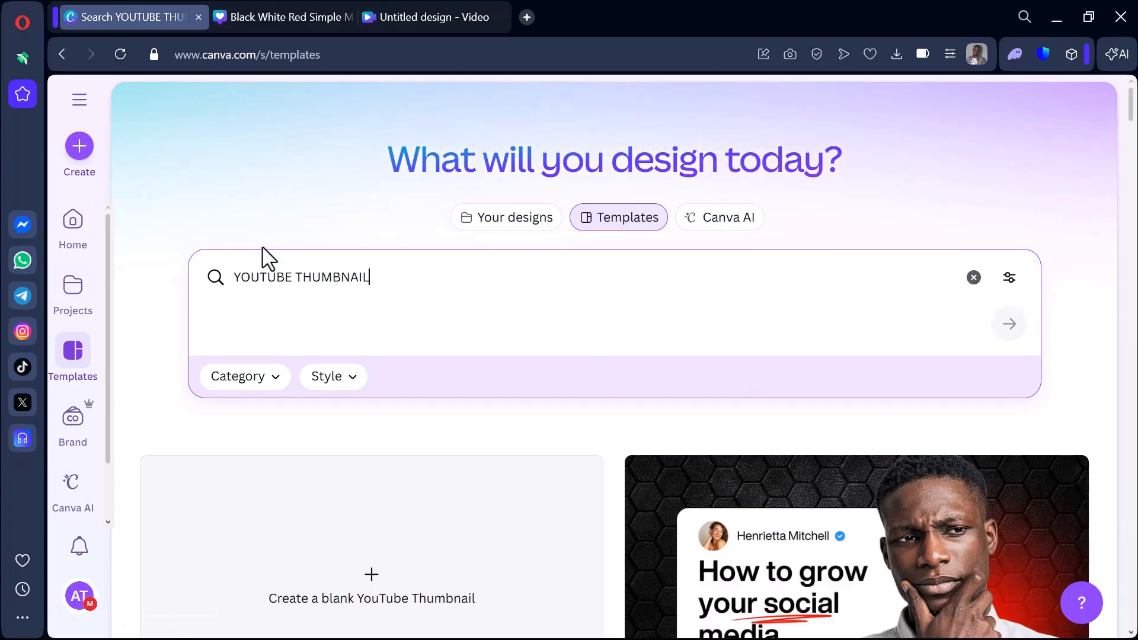
Create a blank YouTube Thumbnail design in a new tab and return to the template search results.
click(409, 584)
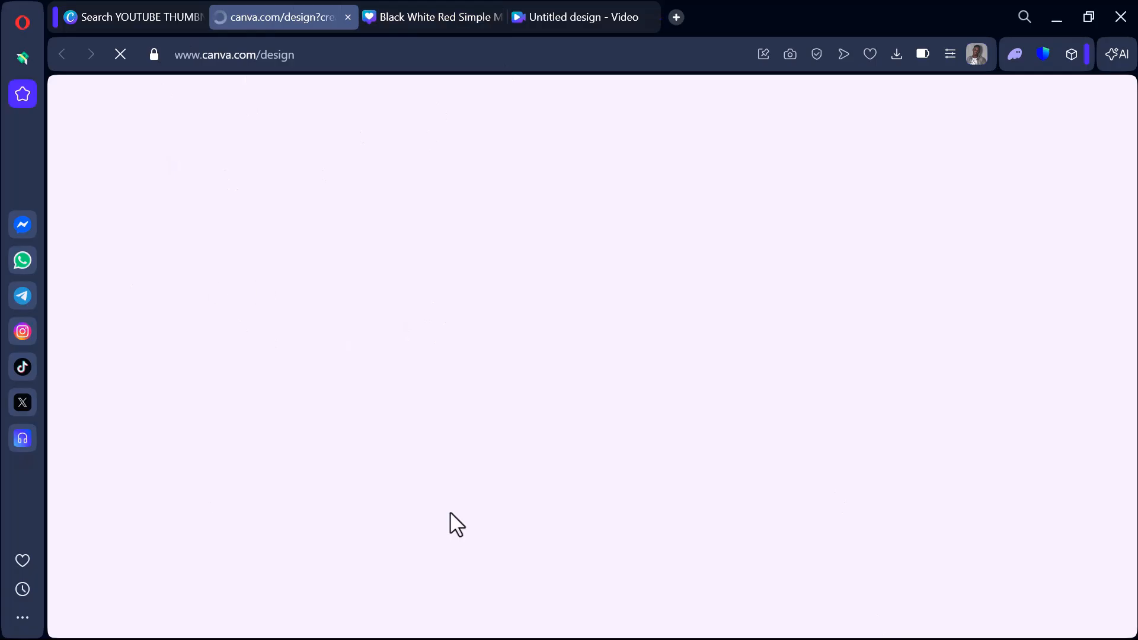
click(110, 11)
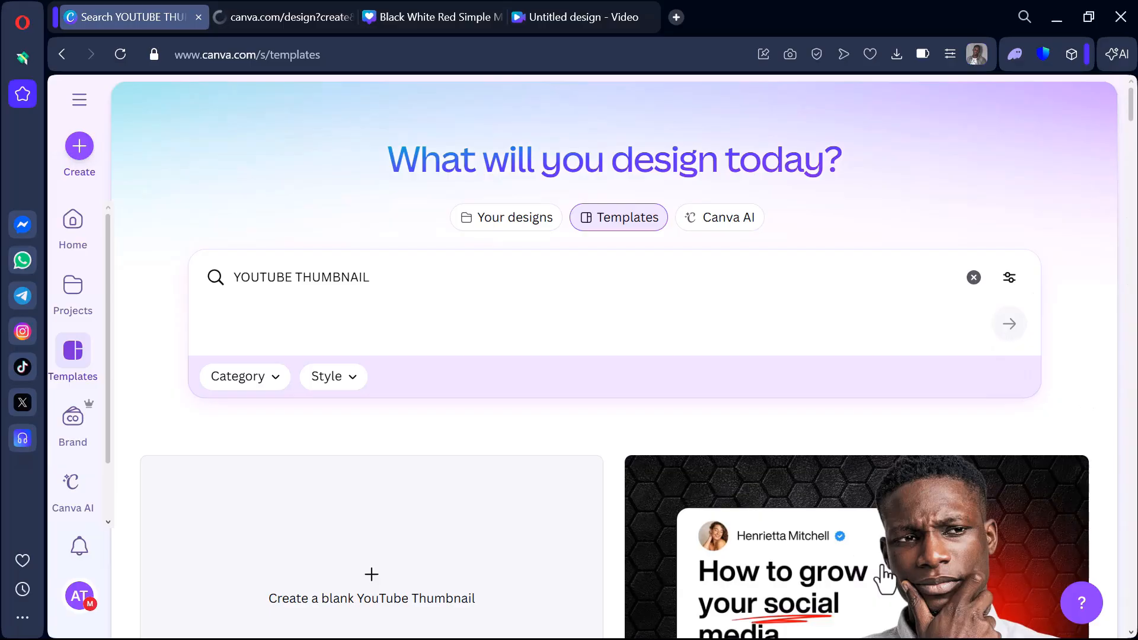
Open the details of the "How to grow your social media." thumbnail template and examine the similar templates suggested below it.
scroll(885, 575, down, 1)
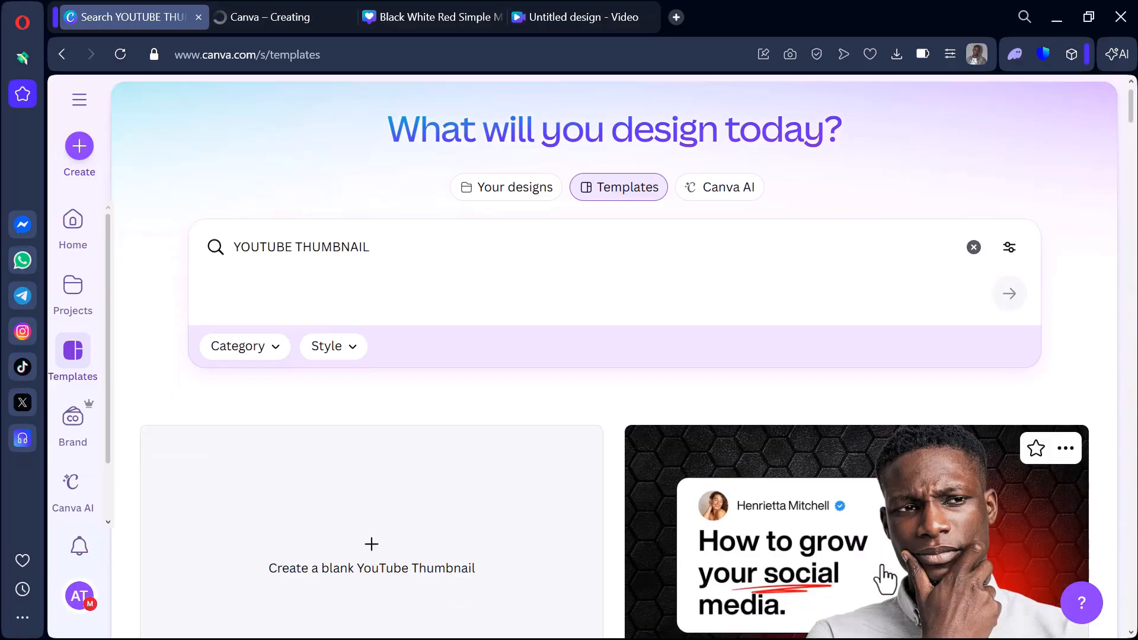
drag(1130, 110, 1129, 134)
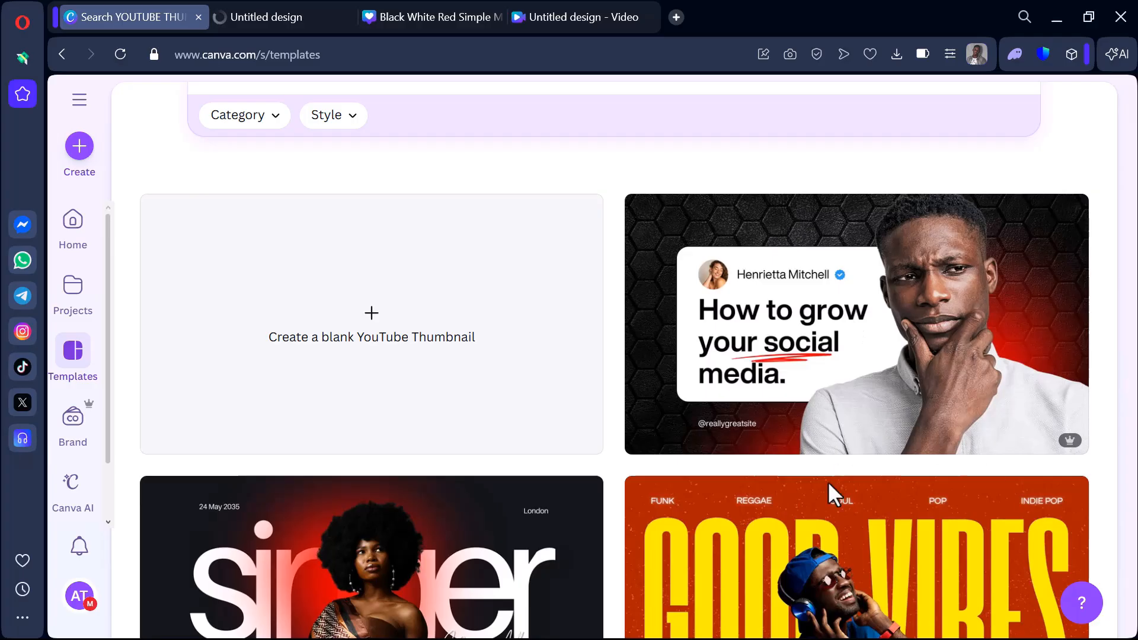
click(764, 317)
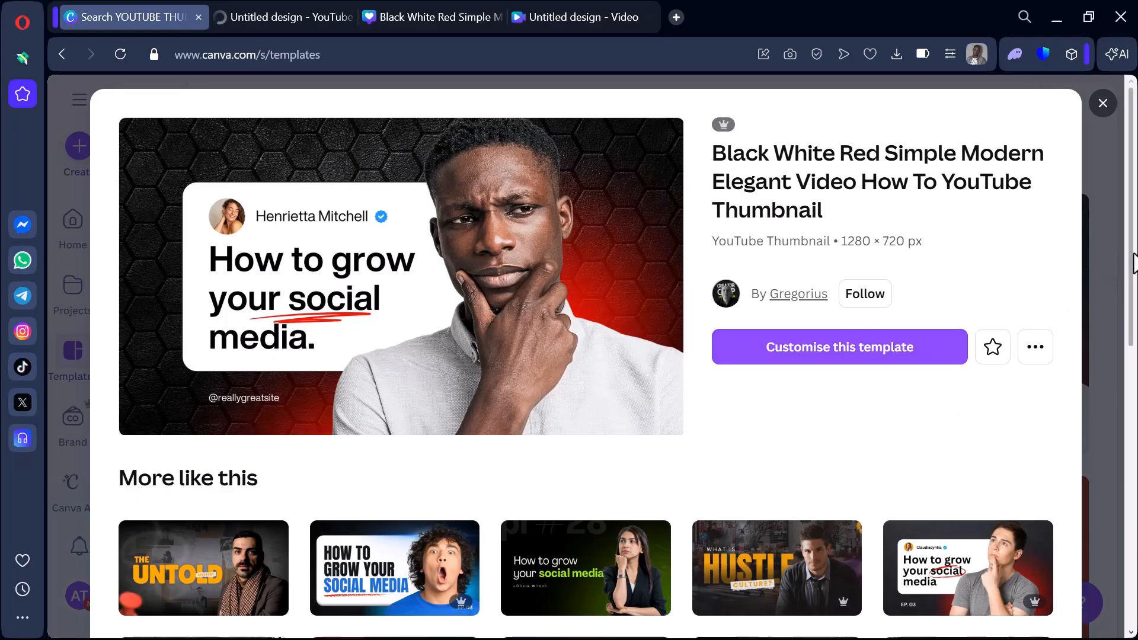
scroll(1123, 264, down, 5)
scroll(586, 355, down, 2)
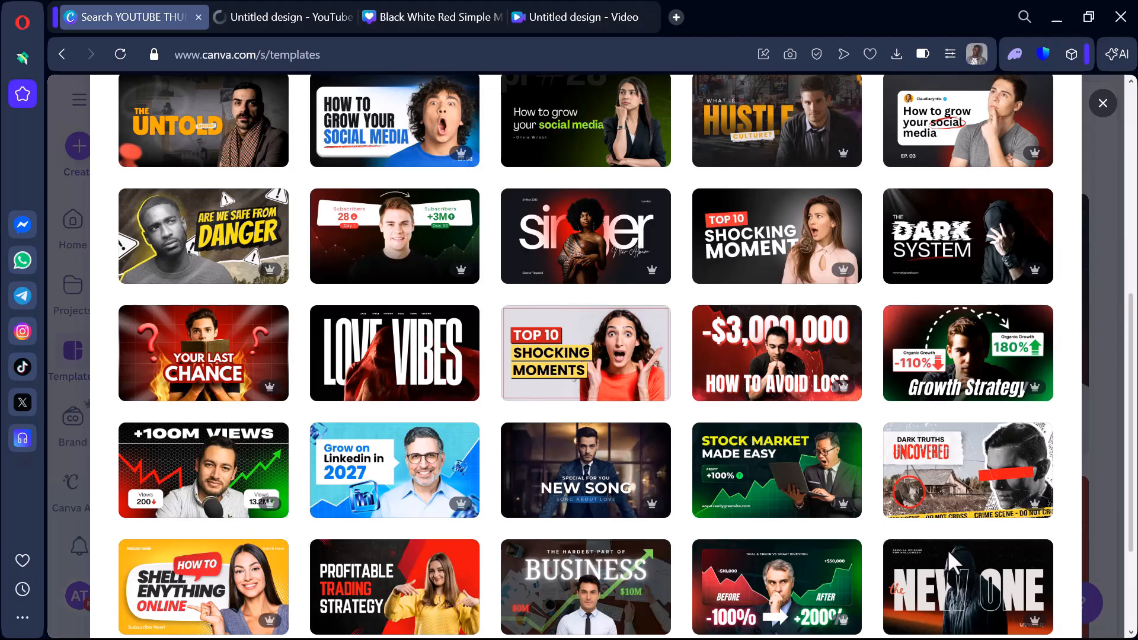
scroll(509, 332, up, 8)
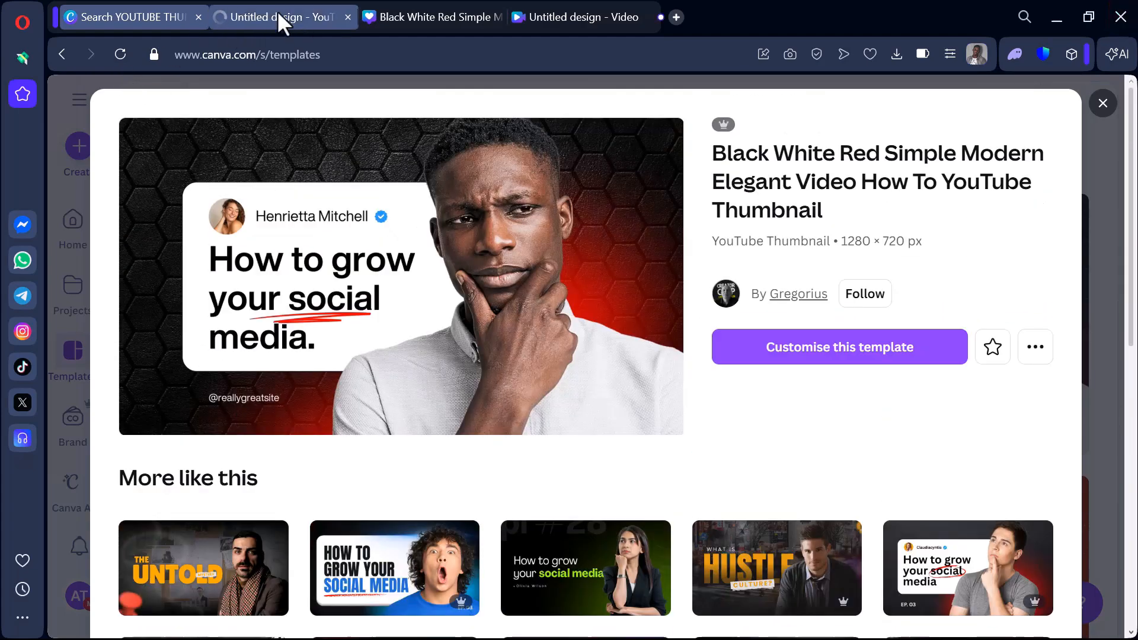
Switch to the already open Black White Red Simple Modern Elegant thumbnail design and examine its drawing tools.
click(277, 11)
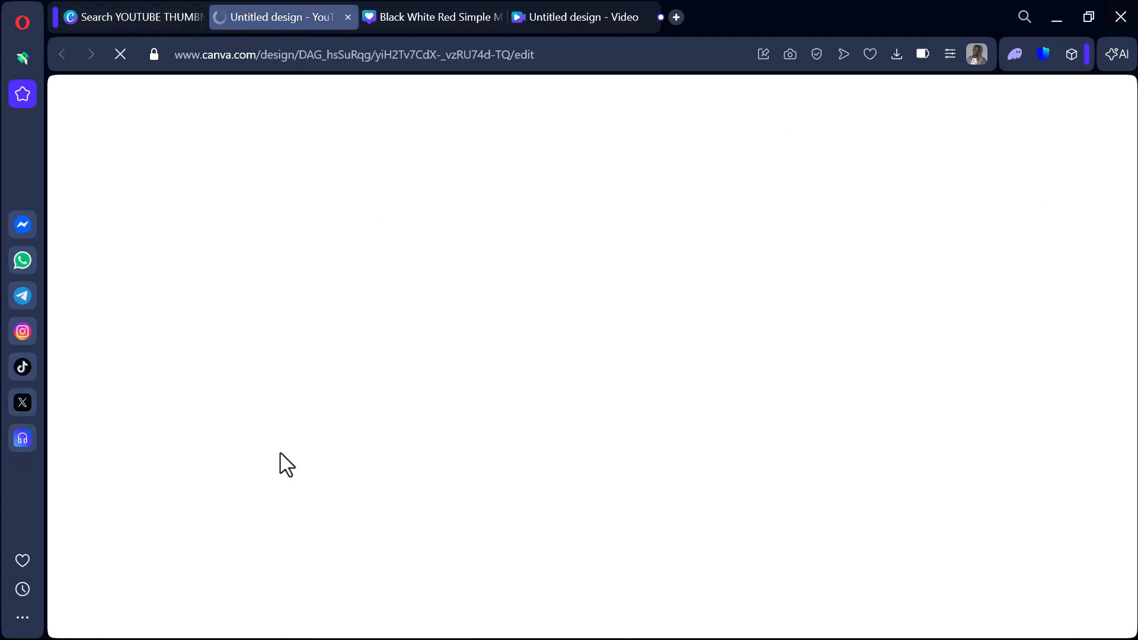
click(427, 17)
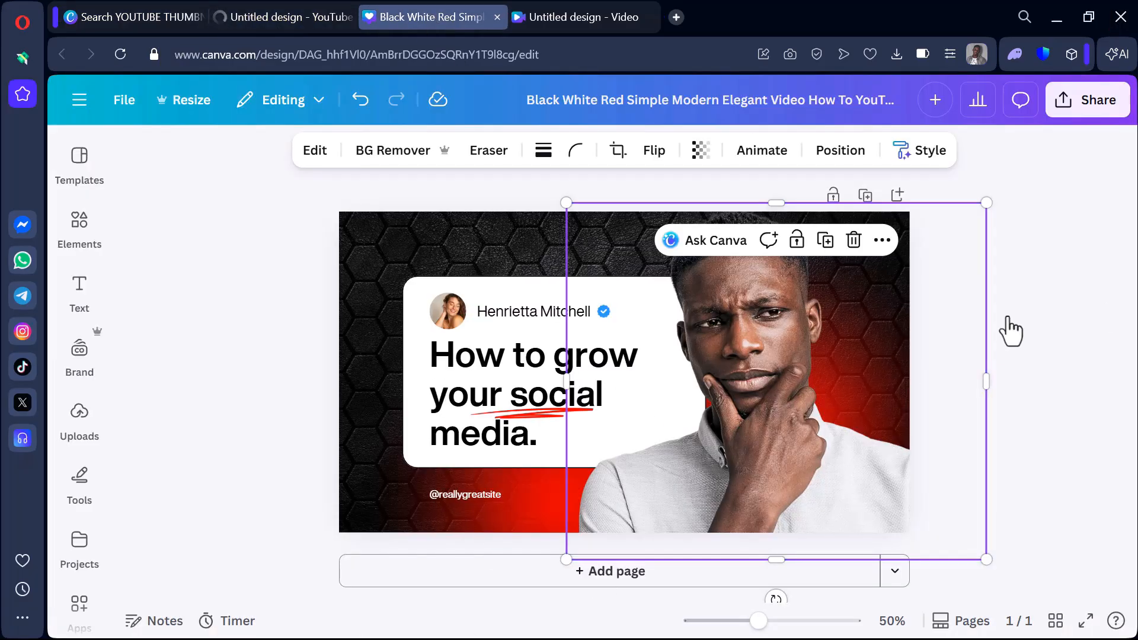
click(90, 478)
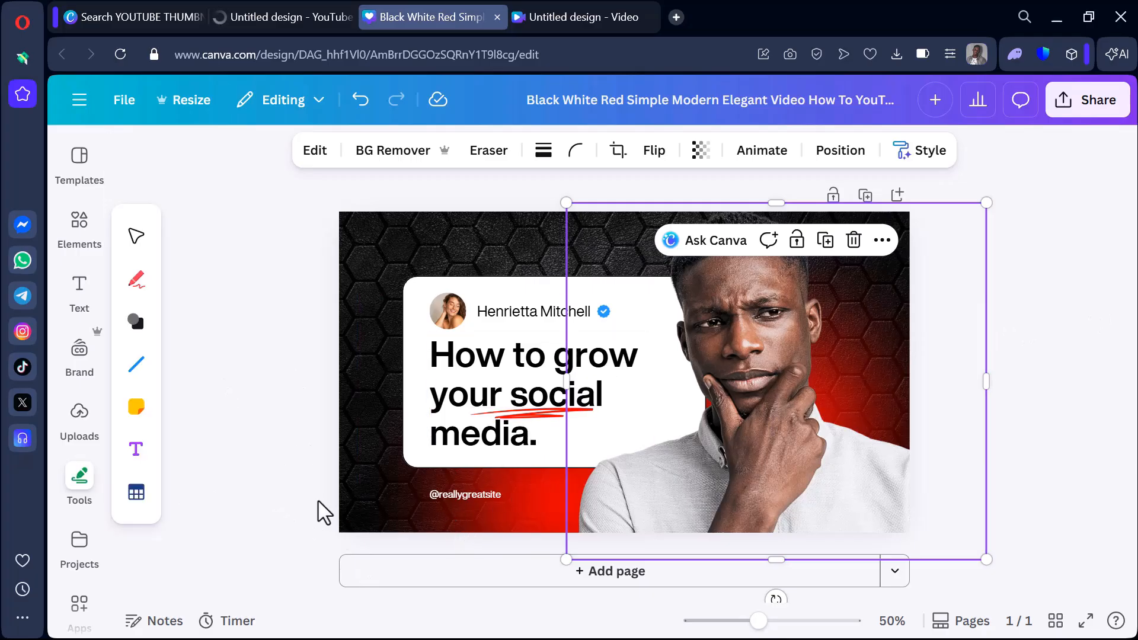
click(104, 418)
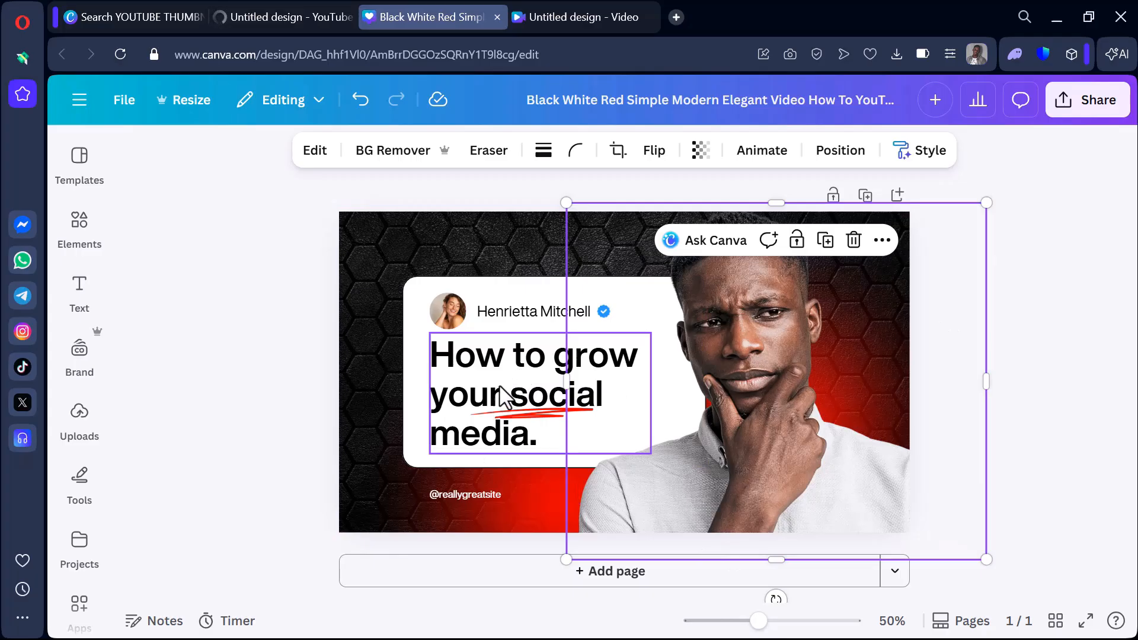
click(408, 355)
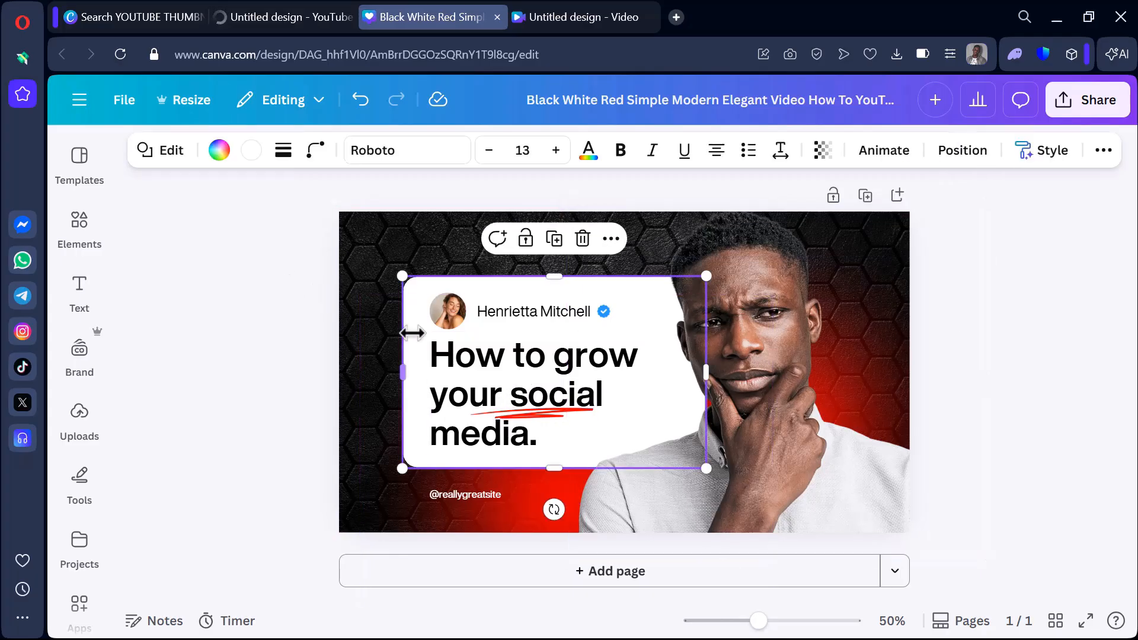
click(352, 272)
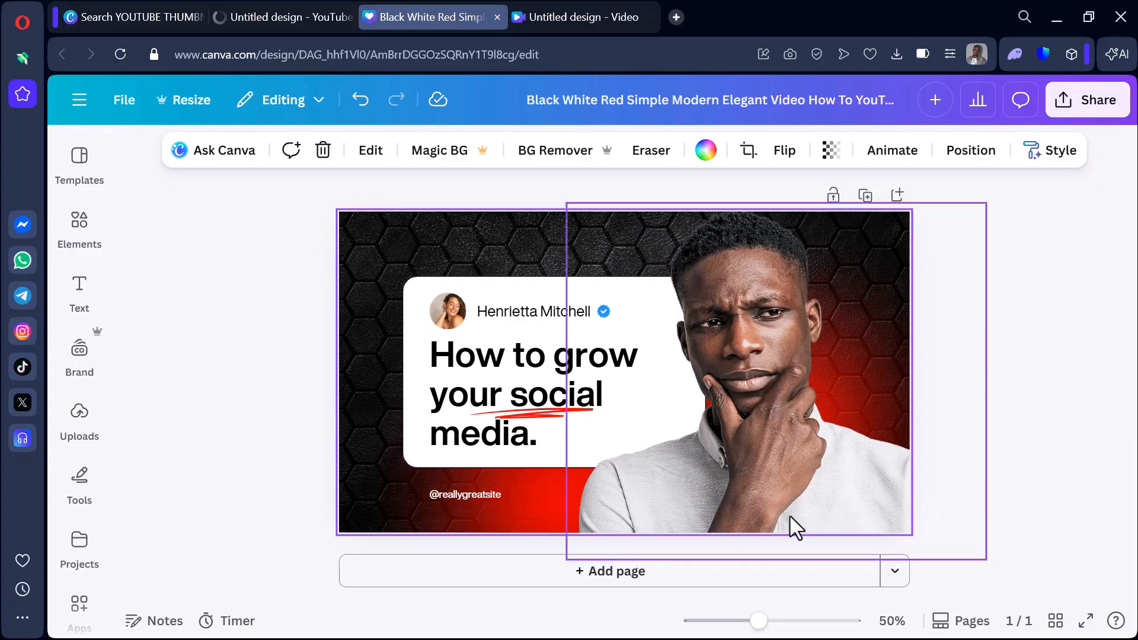
click(474, 499)
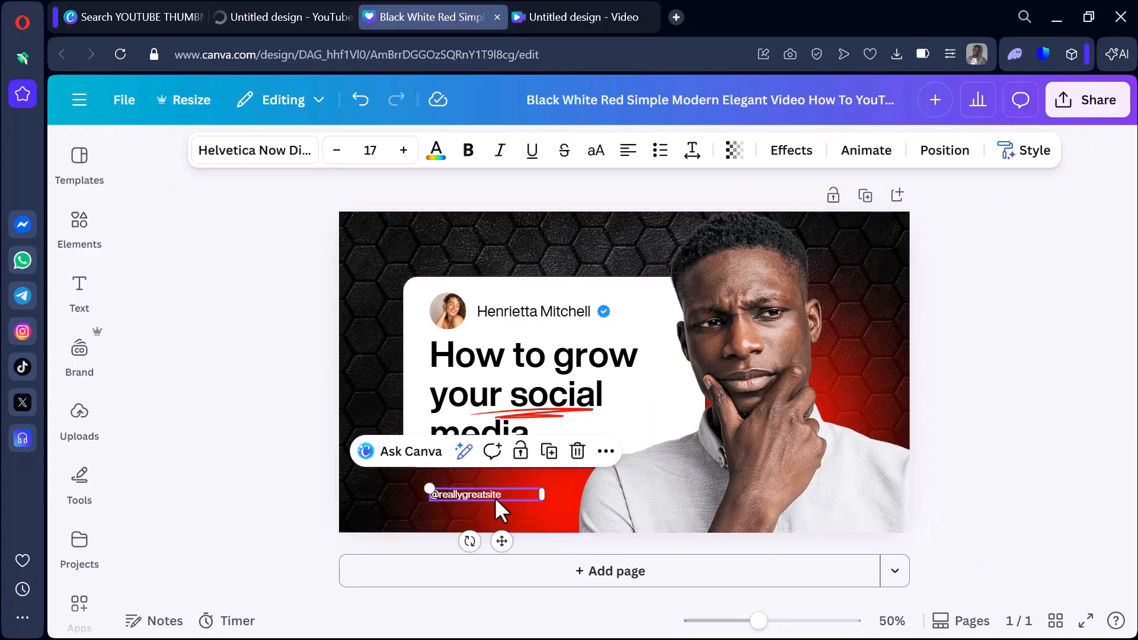
click(579, 454)
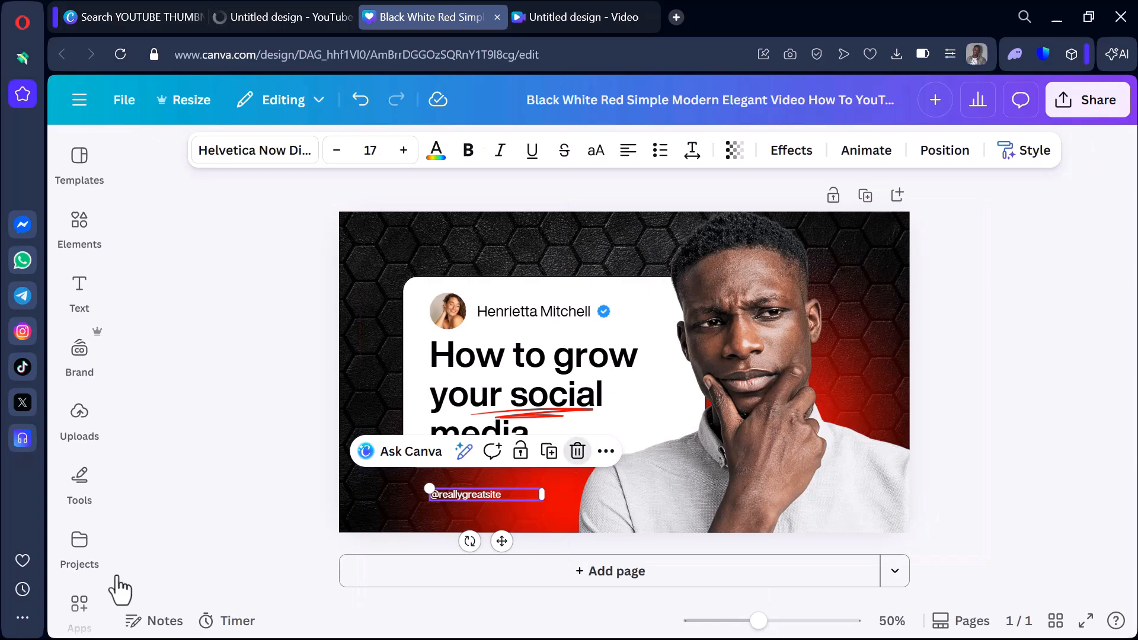
Move the photo of the thinking man from the right half of the thumbnail to its lower-left edge.
click(769, 475)
drag(769, 476, 502, 475)
drag(688, 479, 692, 455)
drag(650, 502, 545, 591)
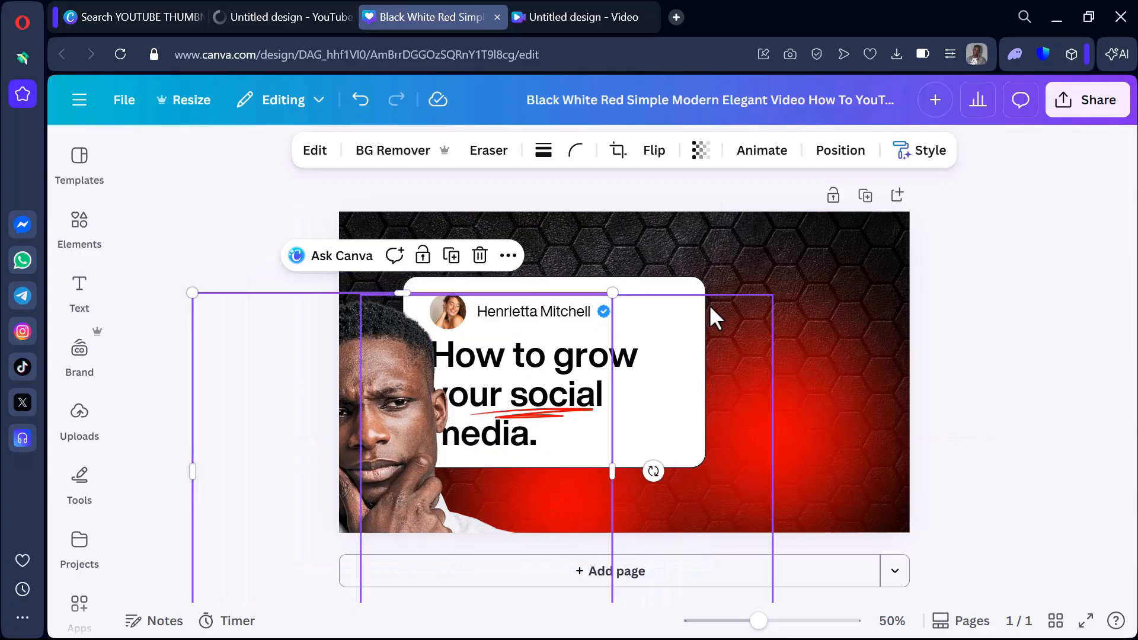
Move the white card to the thumbnail's upper right and place the "How to grow your social media." headline on it.
drag(689, 343, 919, 295)
click(572, 365)
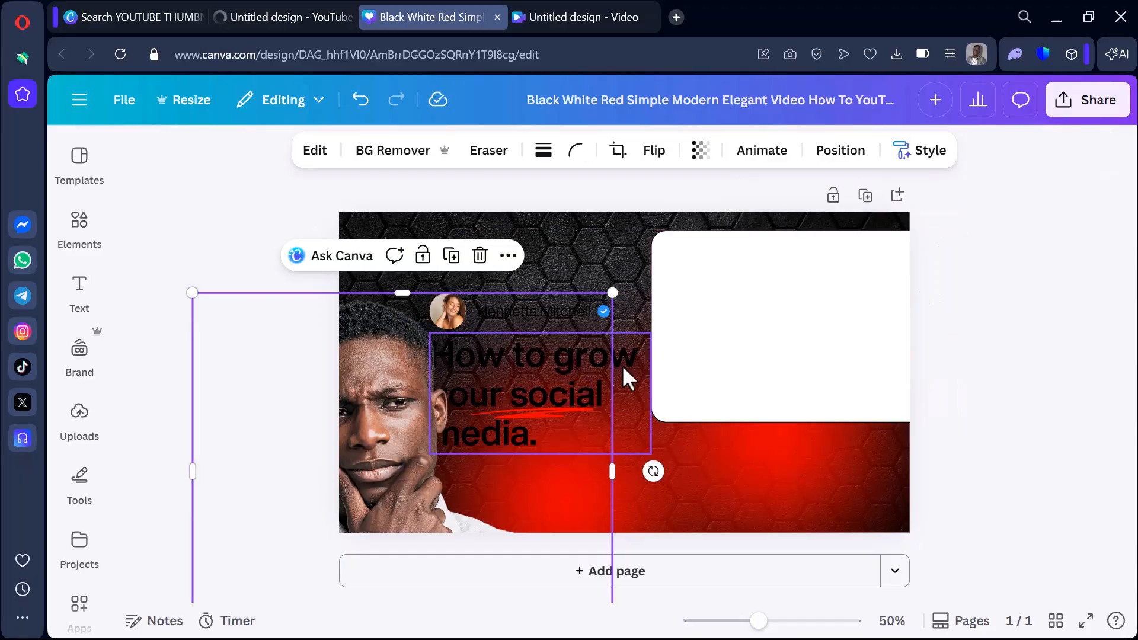
drag(624, 364, 954, 304)
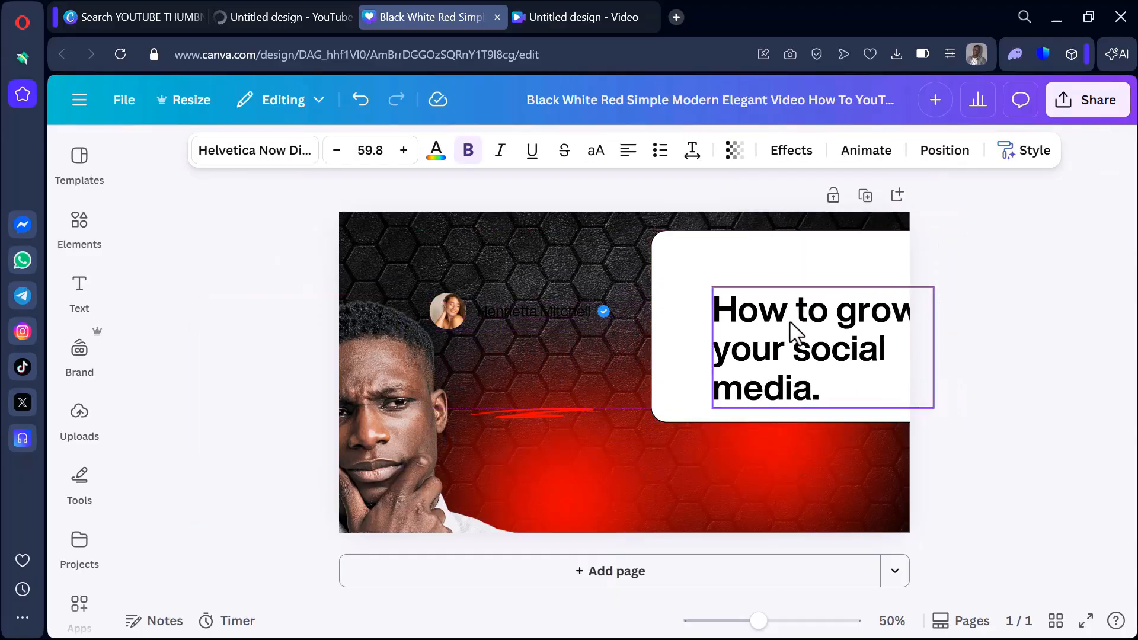
Move the profile name, the blue verified badge and the round profile picture onto the white card.
drag(596, 308, 777, 261)
click(579, 340)
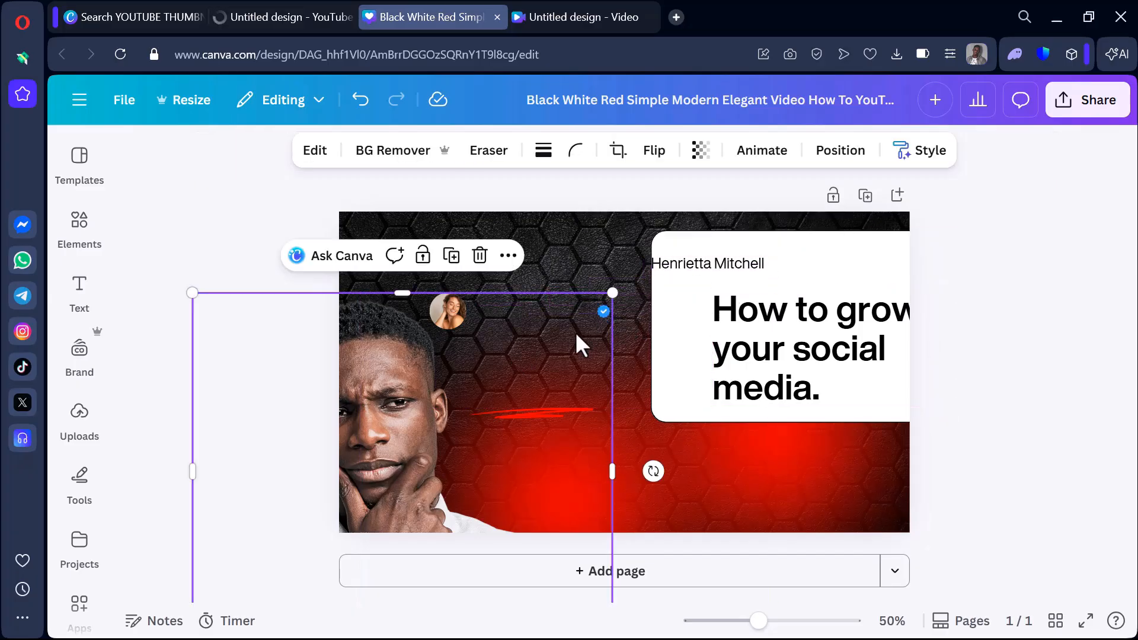
drag(543, 389, 502, 469)
drag(602, 304, 816, 268)
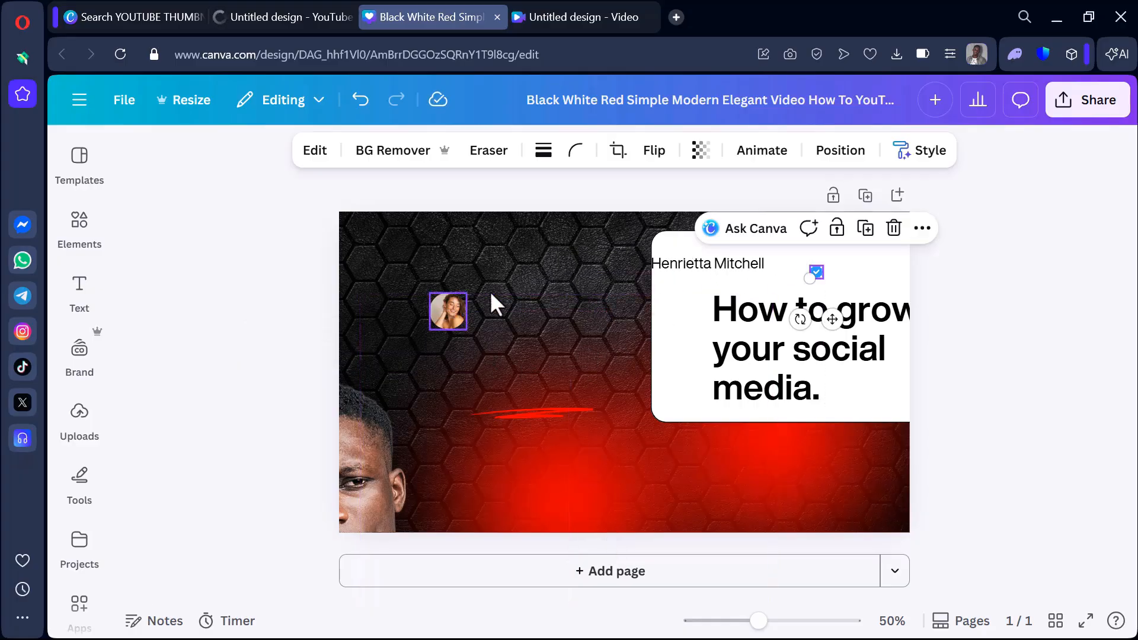
drag(497, 304, 690, 291)
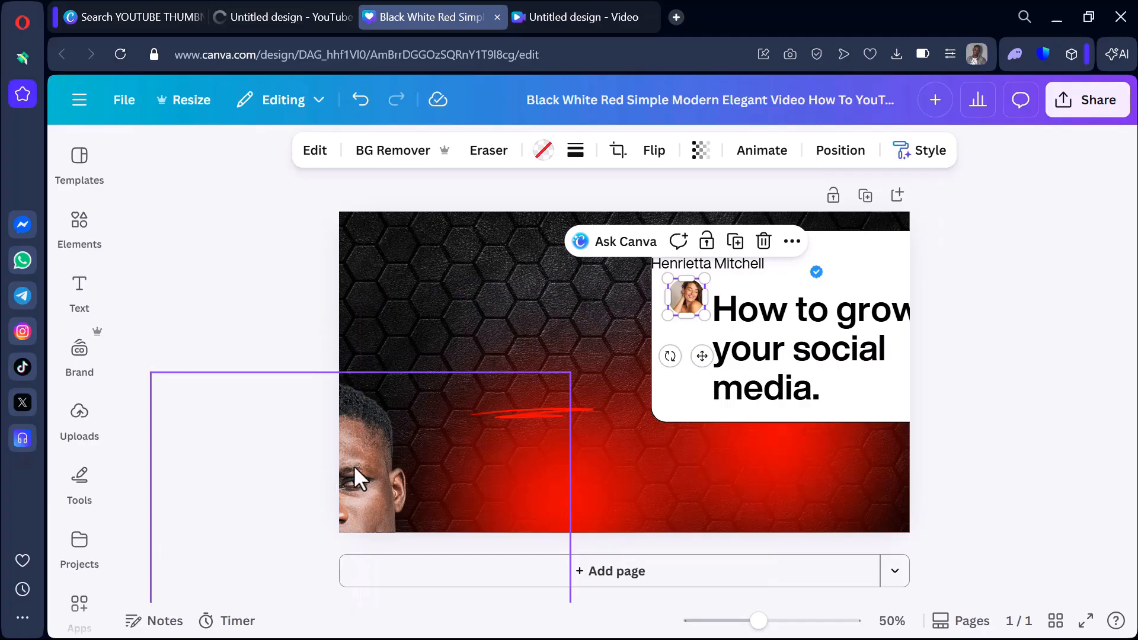
Shrink the man's photo to fit the thumbnail's lower-left corner and move the central red glow behind him.
drag(354, 465, 457, 286)
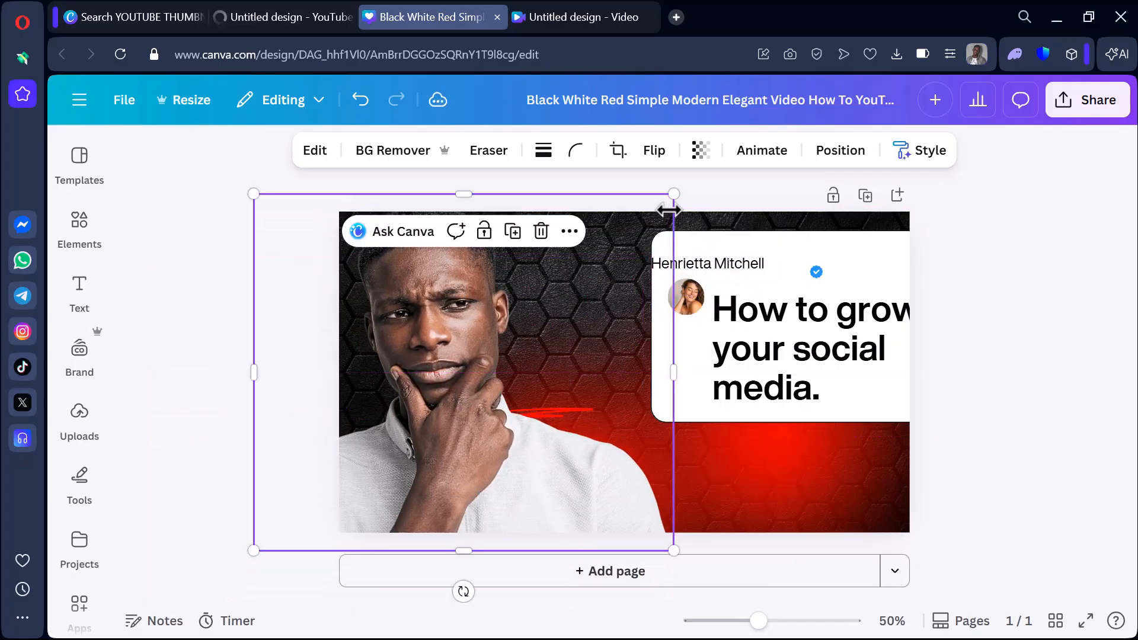
drag(602, 320, 466, 431)
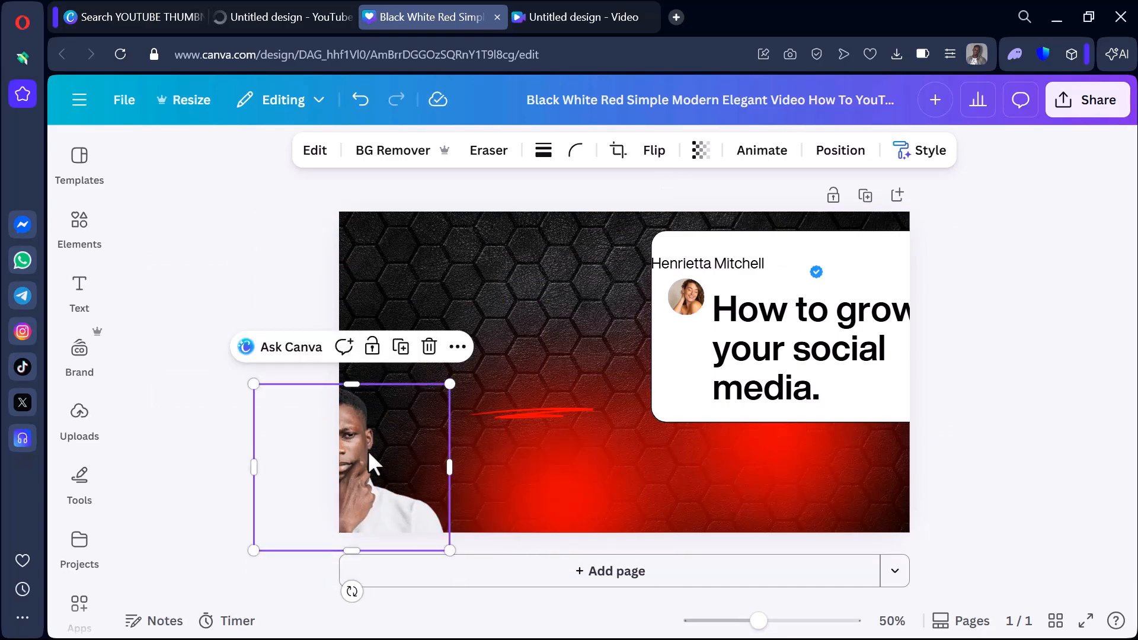
drag(374, 462, 465, 436)
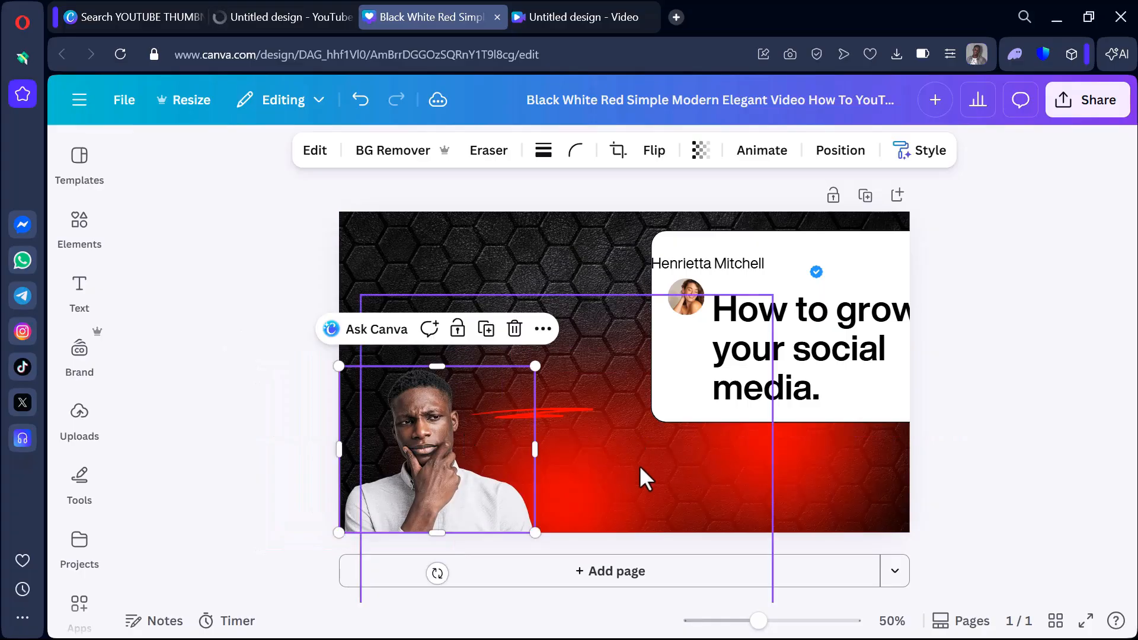
click(613, 463)
drag(613, 462, 497, 350)
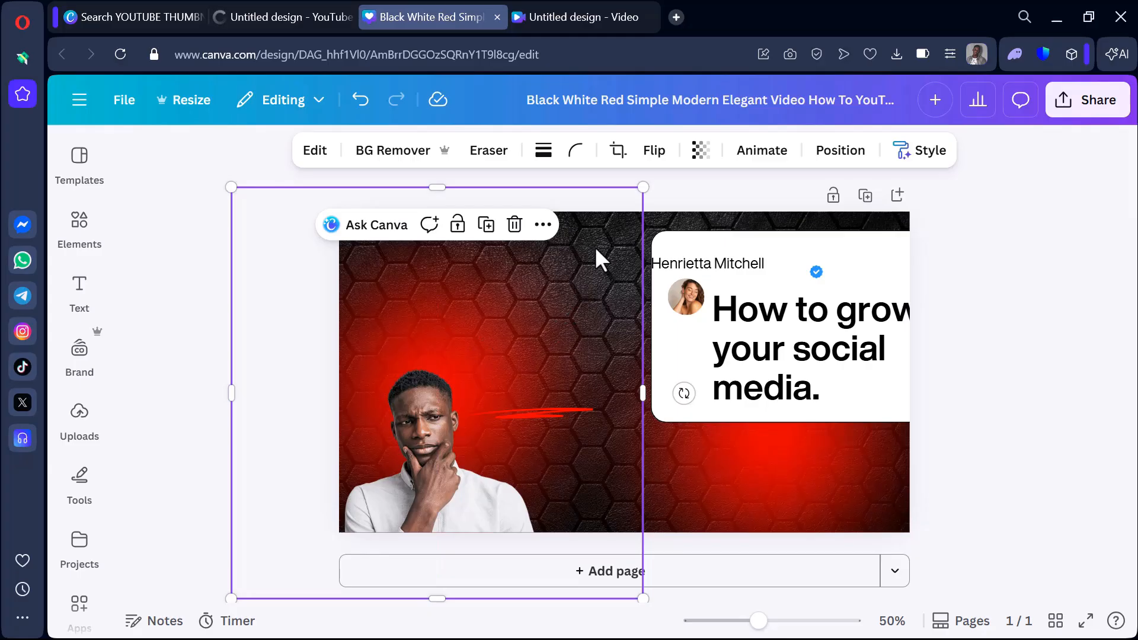
Change the black hexagon background to solid white and shift the red glow behind the man slightly right.
click(675, 215)
click(702, 152)
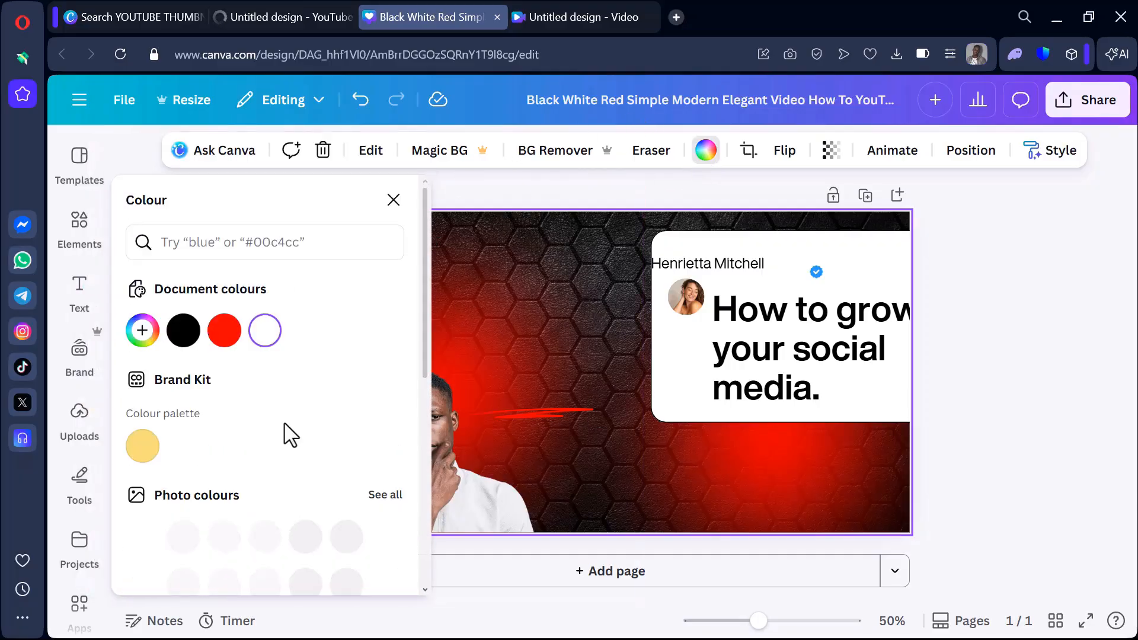
scroll(237, 516, down, 2)
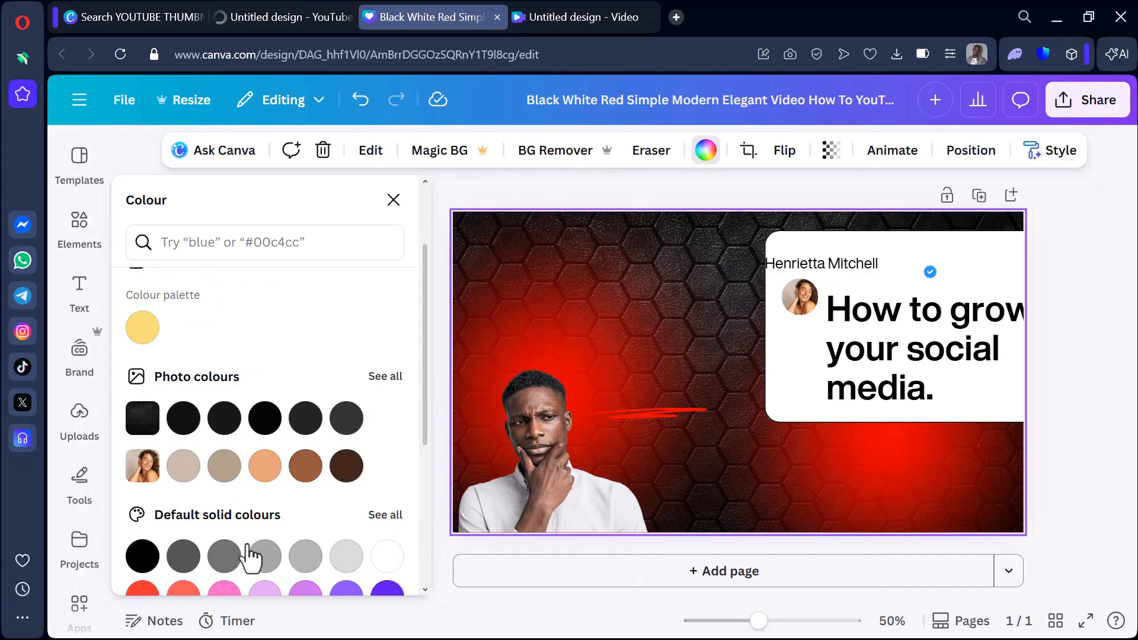
scroll(367, 568, down, 4)
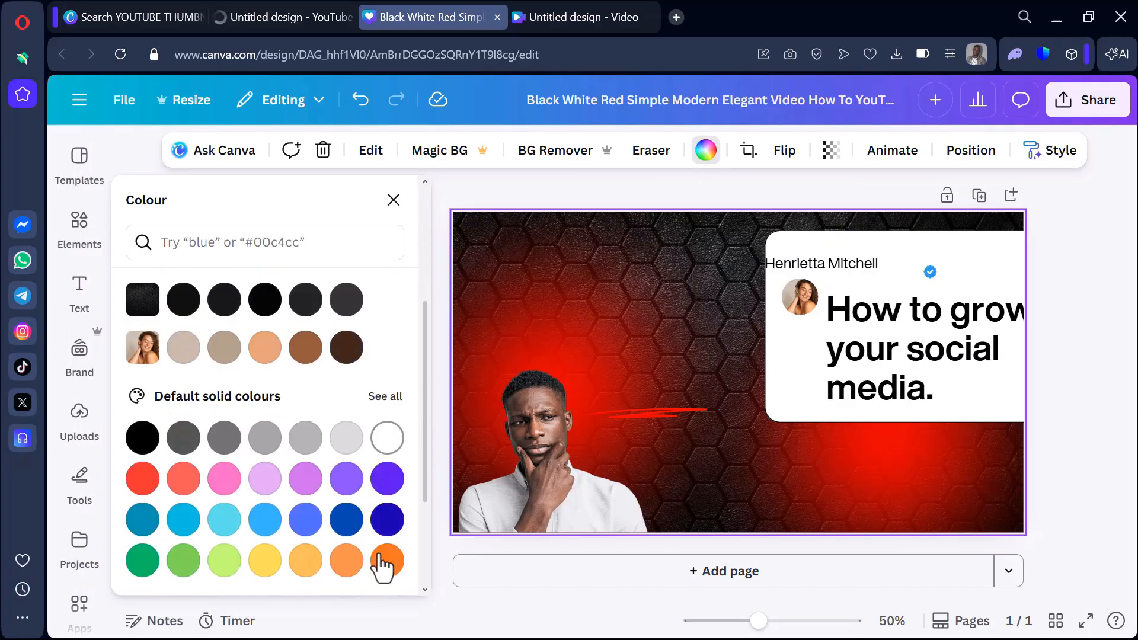
click(387, 437)
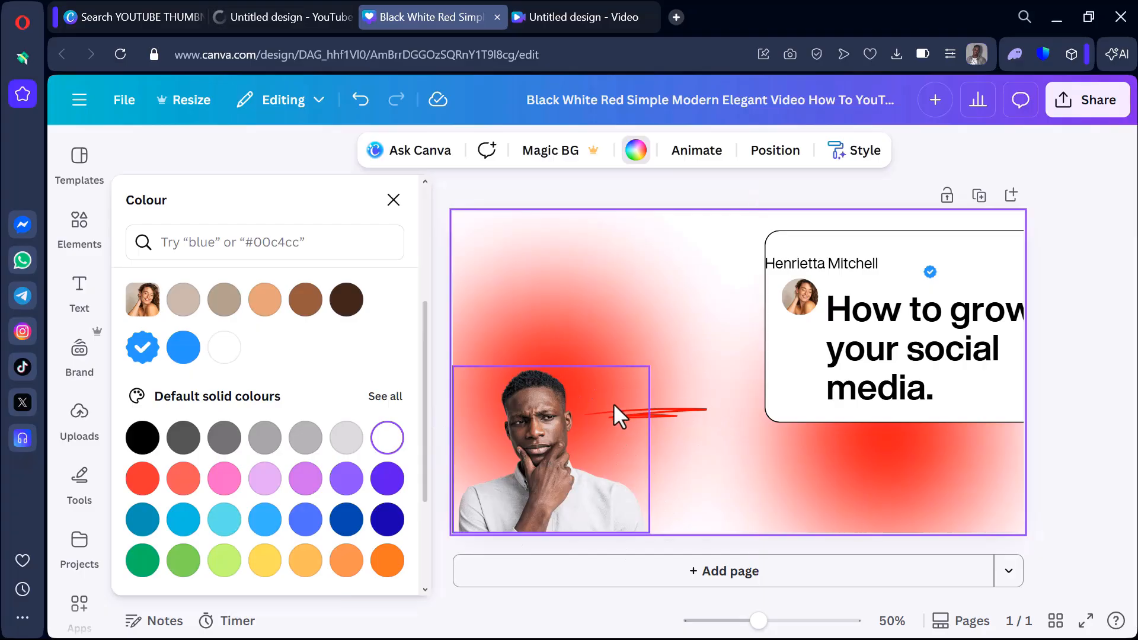
mouse_move(623, 287)
mouse_down()
mouse_move(619, 321)
mouse_move(666, 274)
mouse_move(620, 279)
mouse_up()
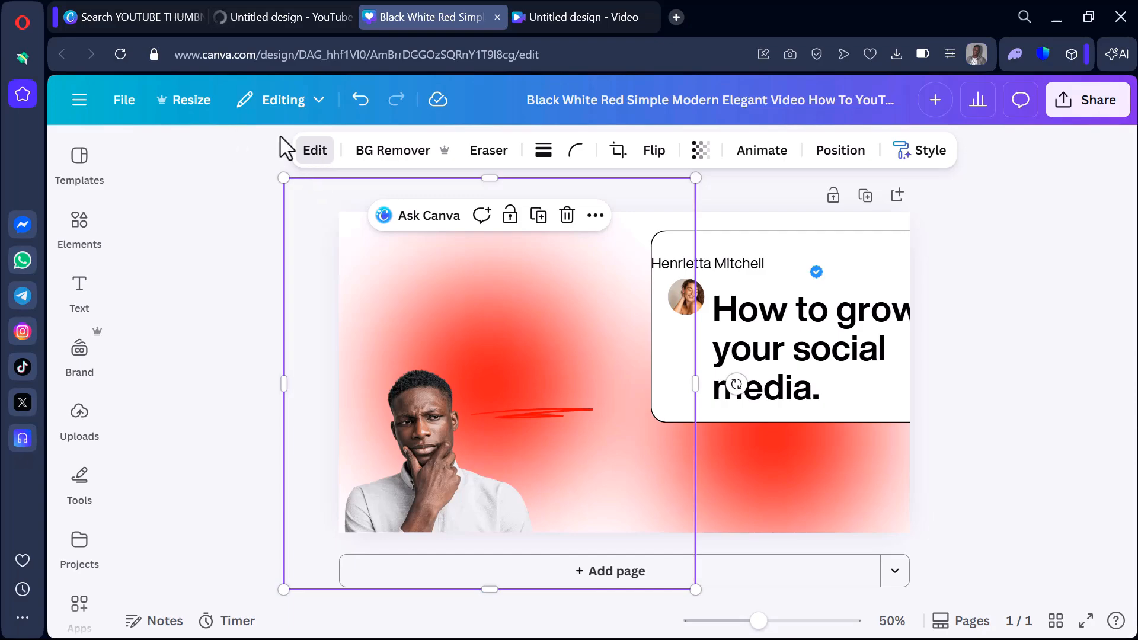
Apply the Custom Duotone effect to the red glow behind the man.
click(329, 149)
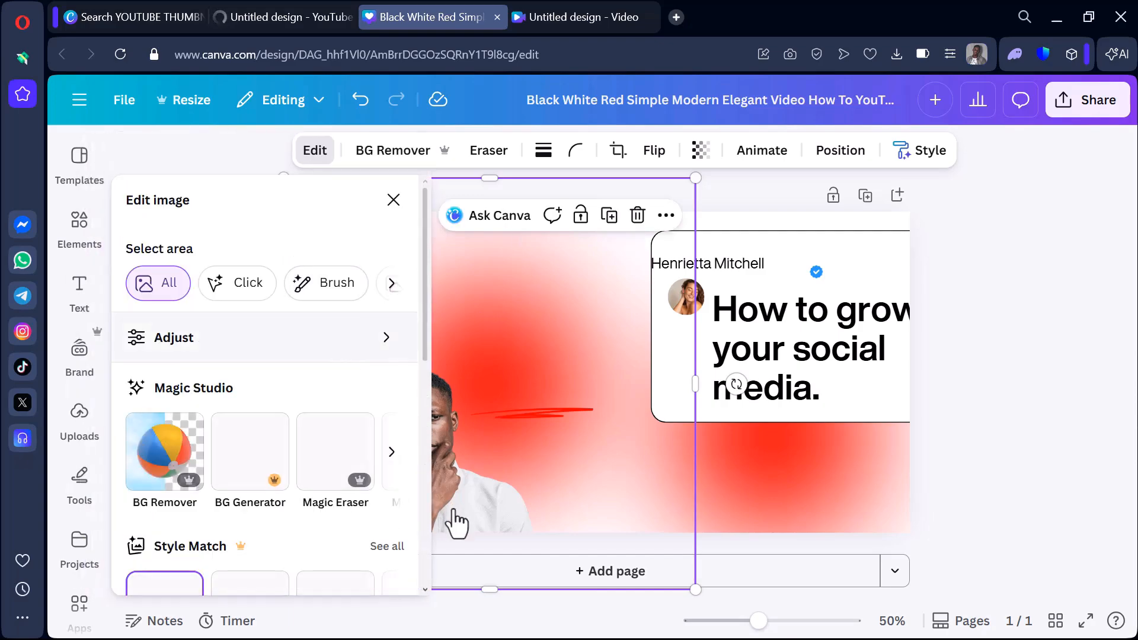
drag(425, 355, 407, 498)
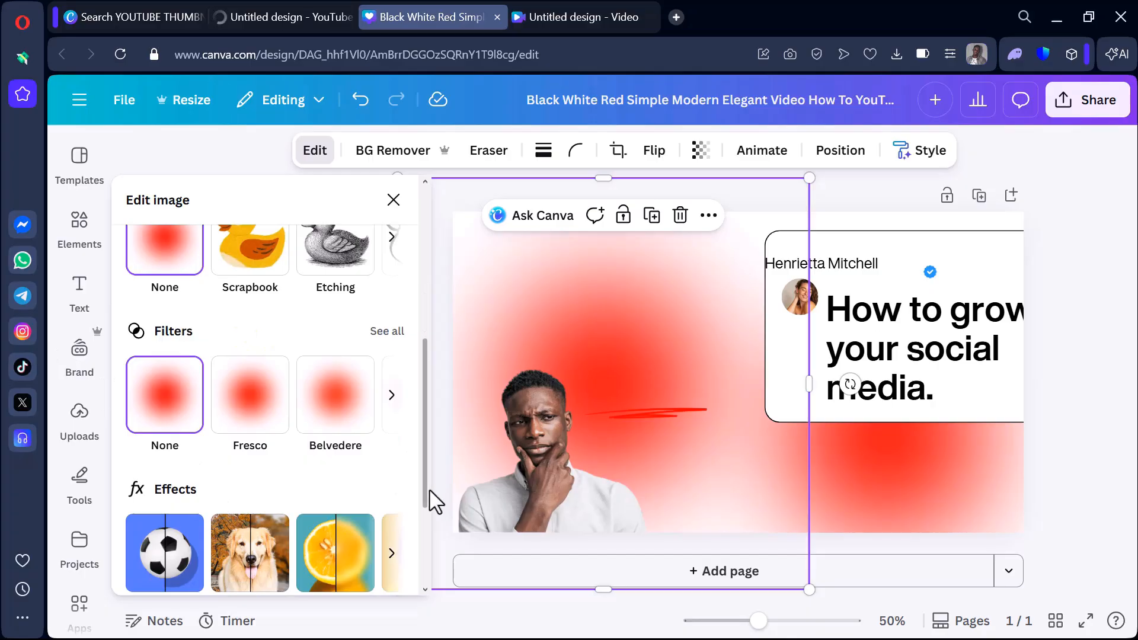
drag(429, 490, 425, 504)
click(391, 522)
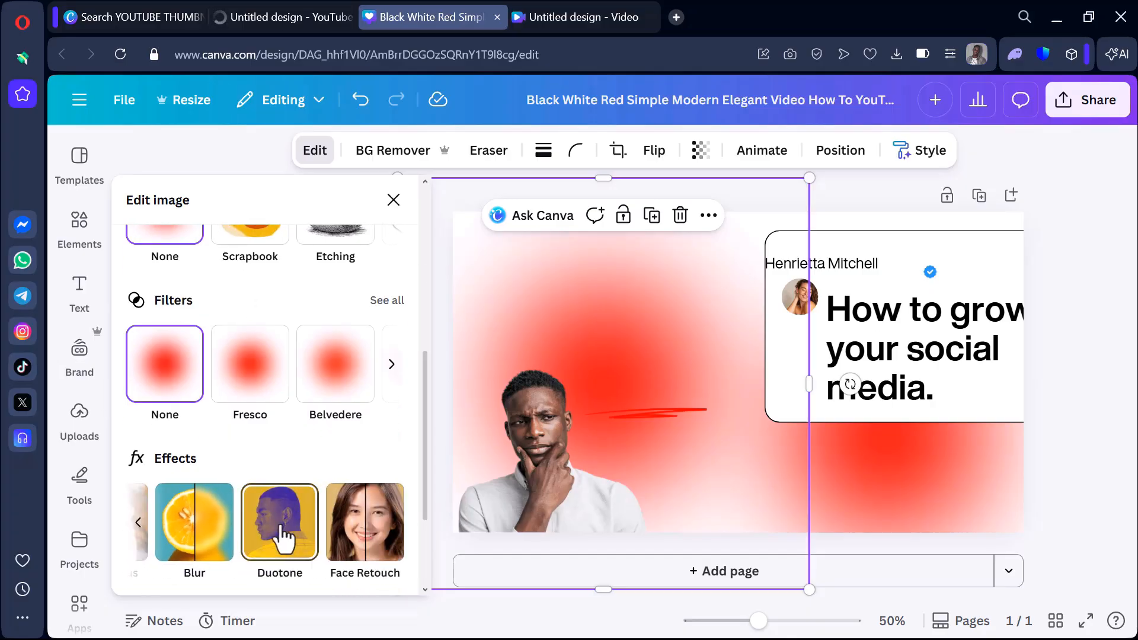
click(250, 519)
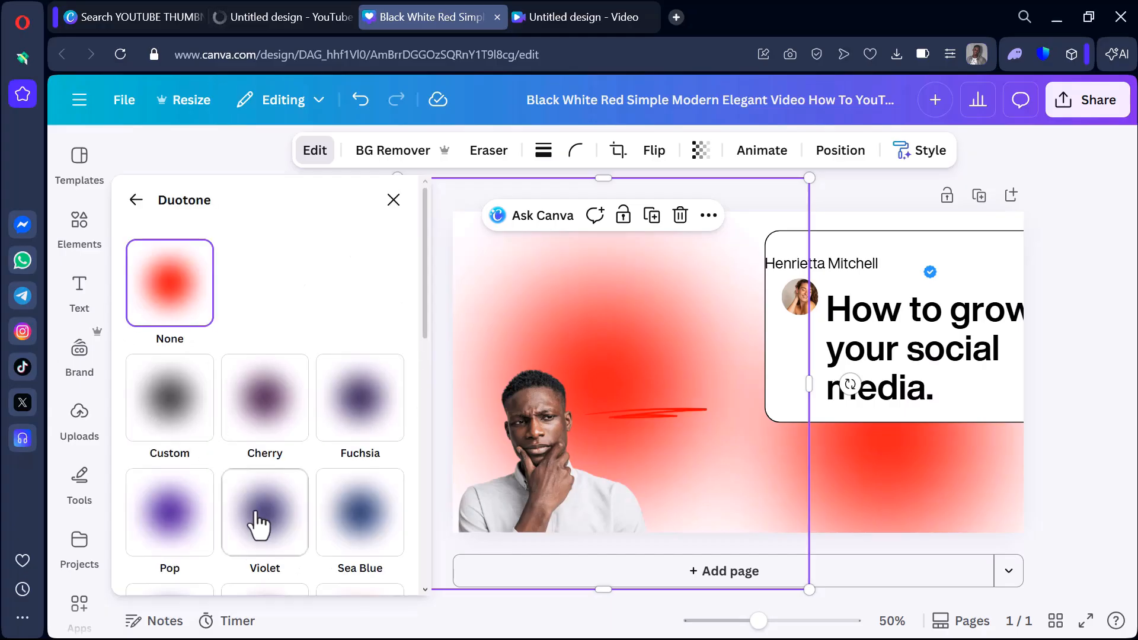
click(174, 421)
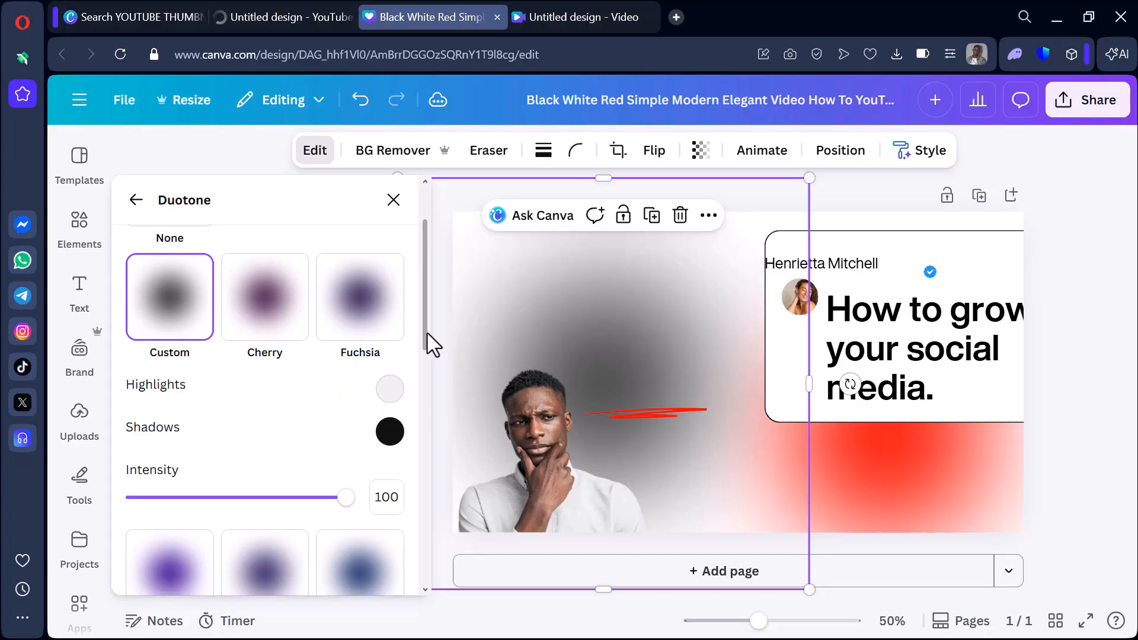
Set the glow's duotone highlights colour to bright green #00FB28.
click(391, 392)
click(484, 542)
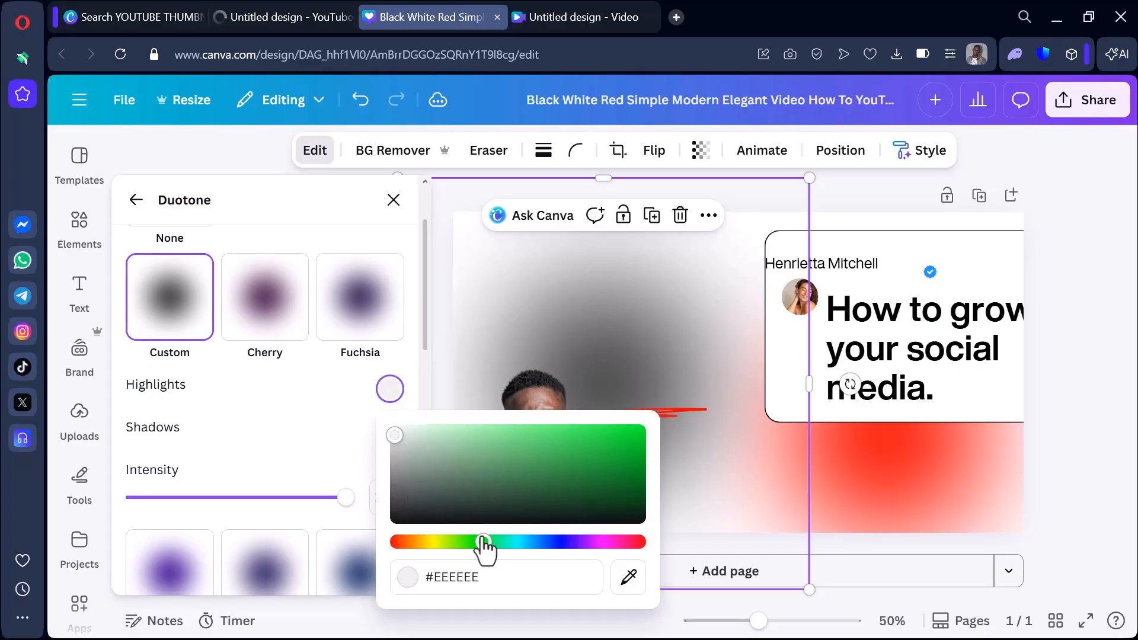
click(576, 440)
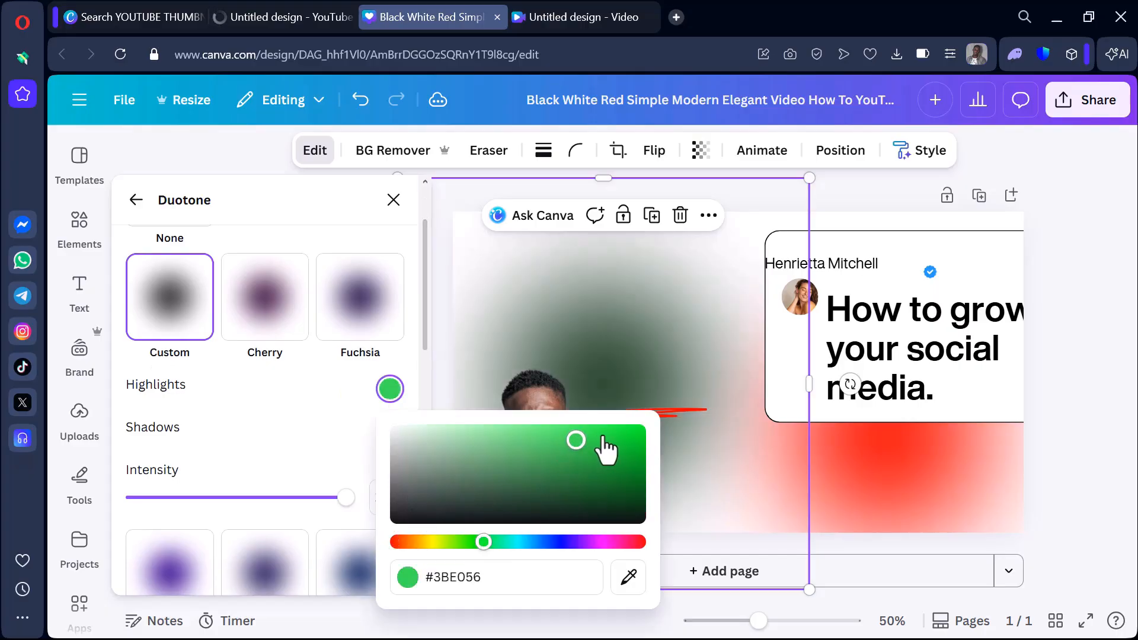
Set the glow's duotone shadows colour to light green #89F95C and close the image editing options.
click(361, 438)
click(382, 438)
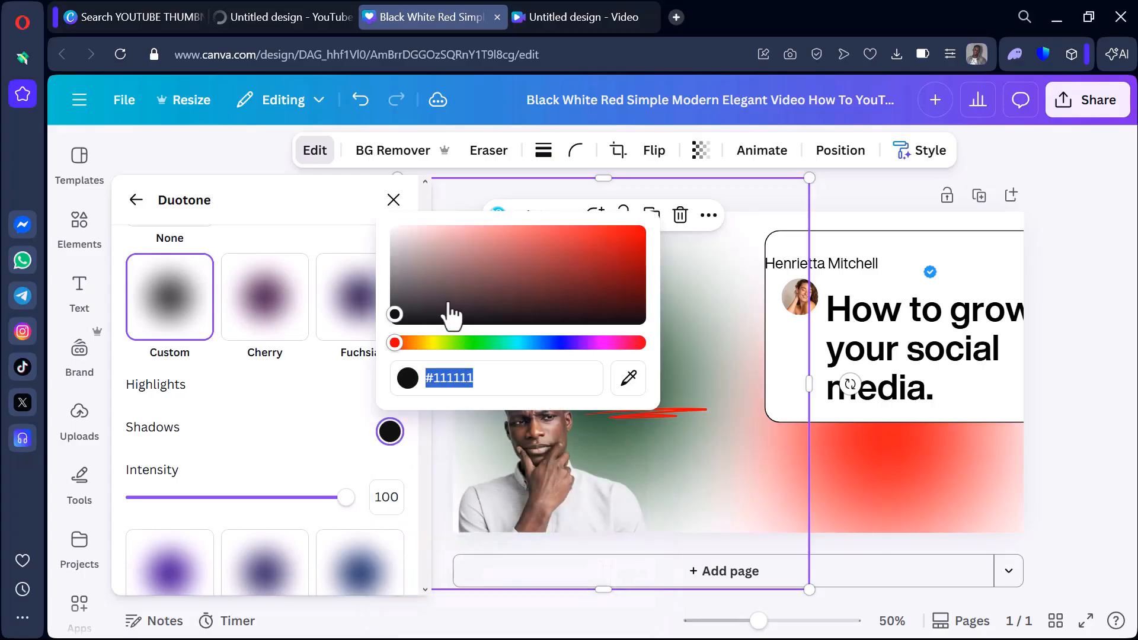
drag(394, 325, 396, 230)
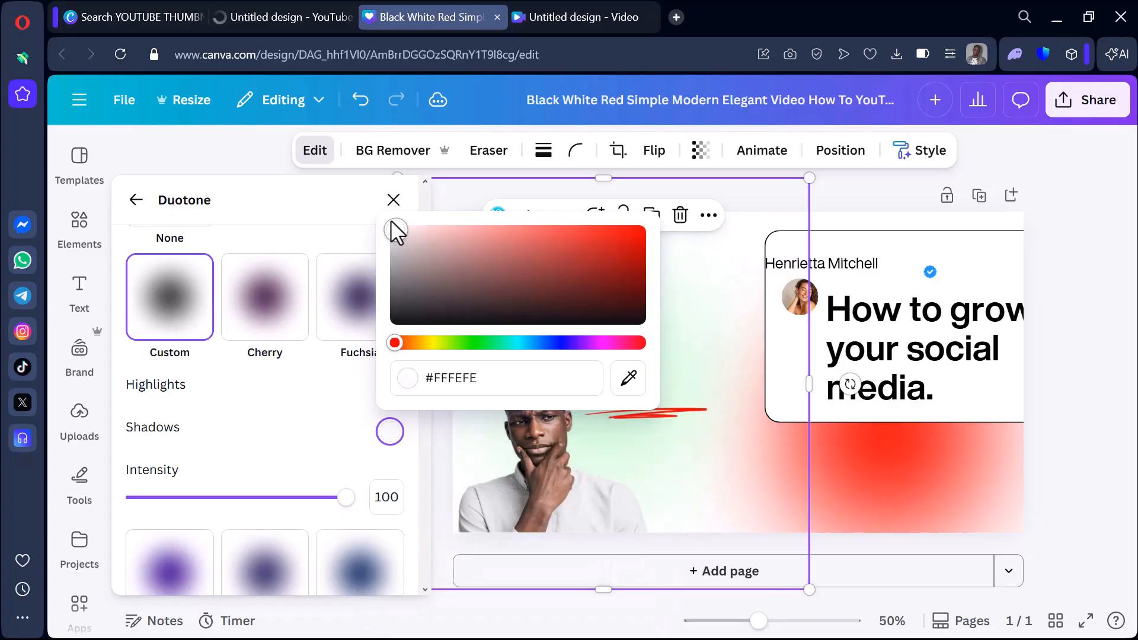
click(464, 344)
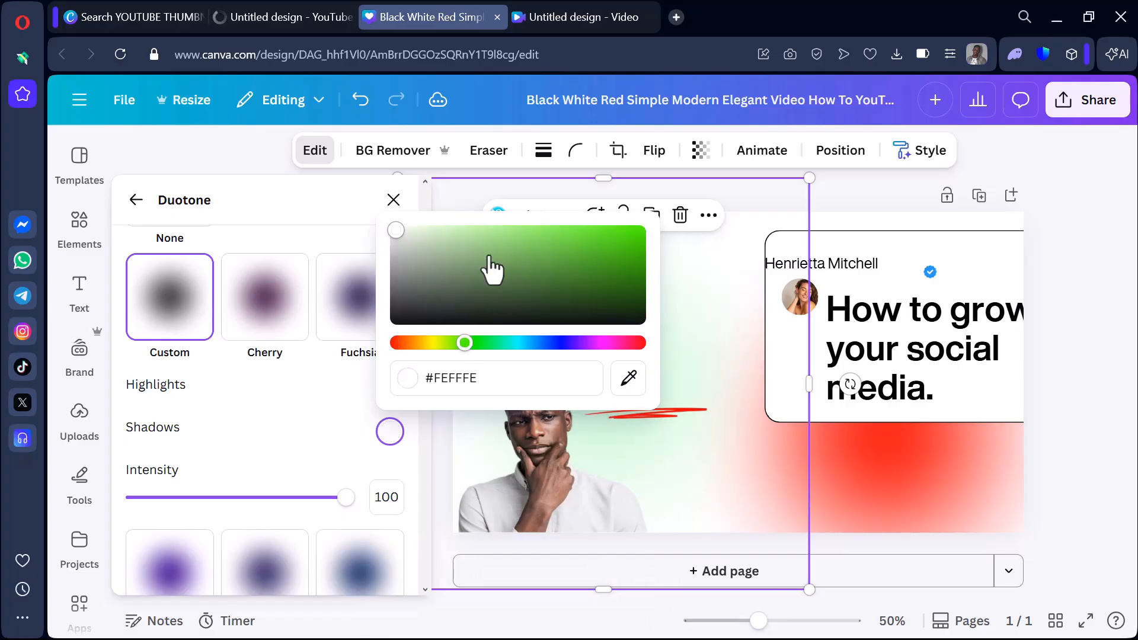
click(550, 233)
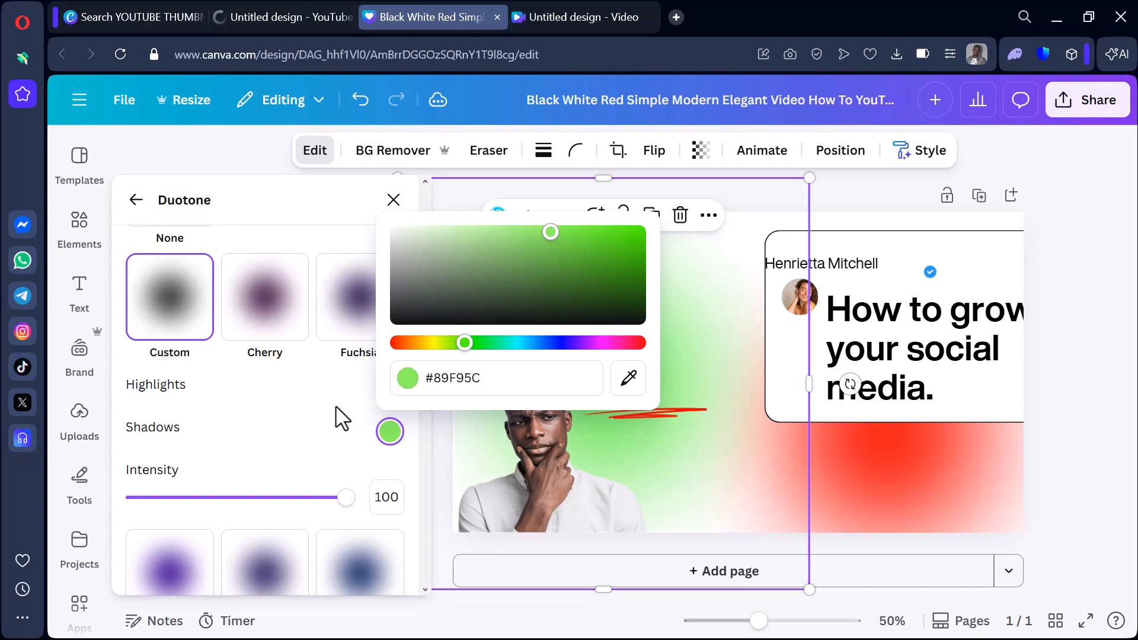
click(339, 420)
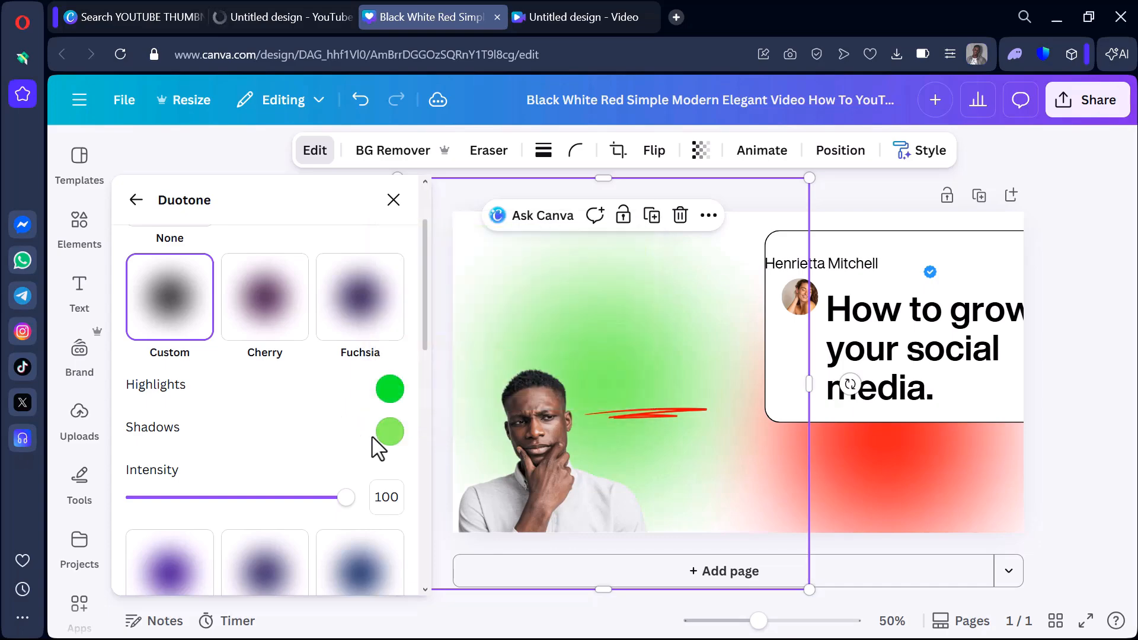
click(394, 199)
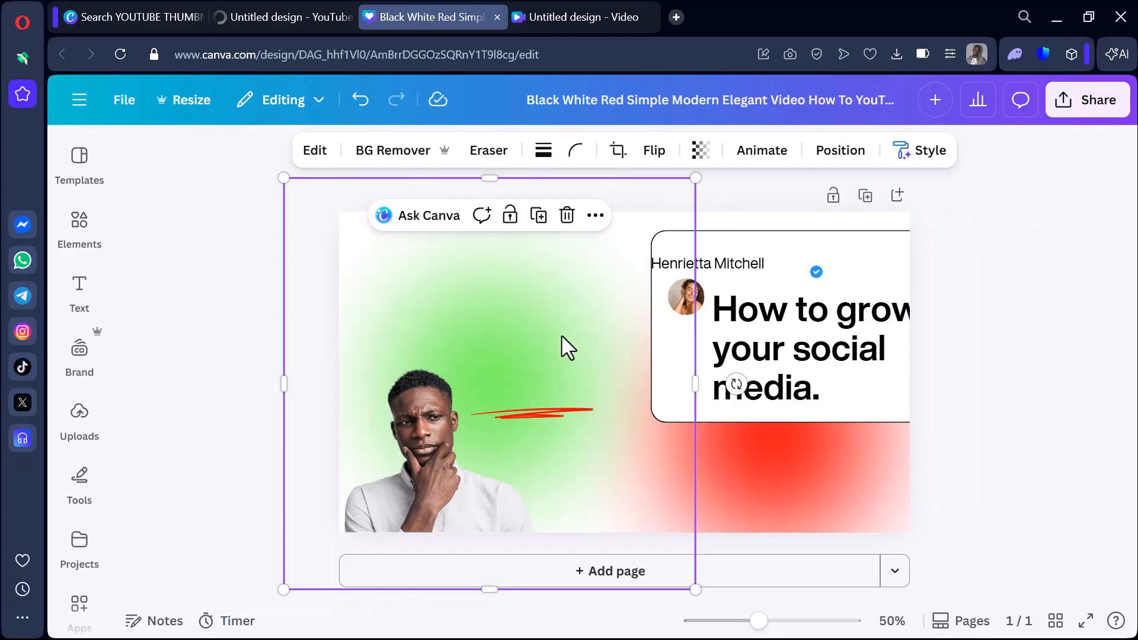
Delete the red underline scribble beside the man and shift the white card left towards the thumbnail's centre.
click(565, 416)
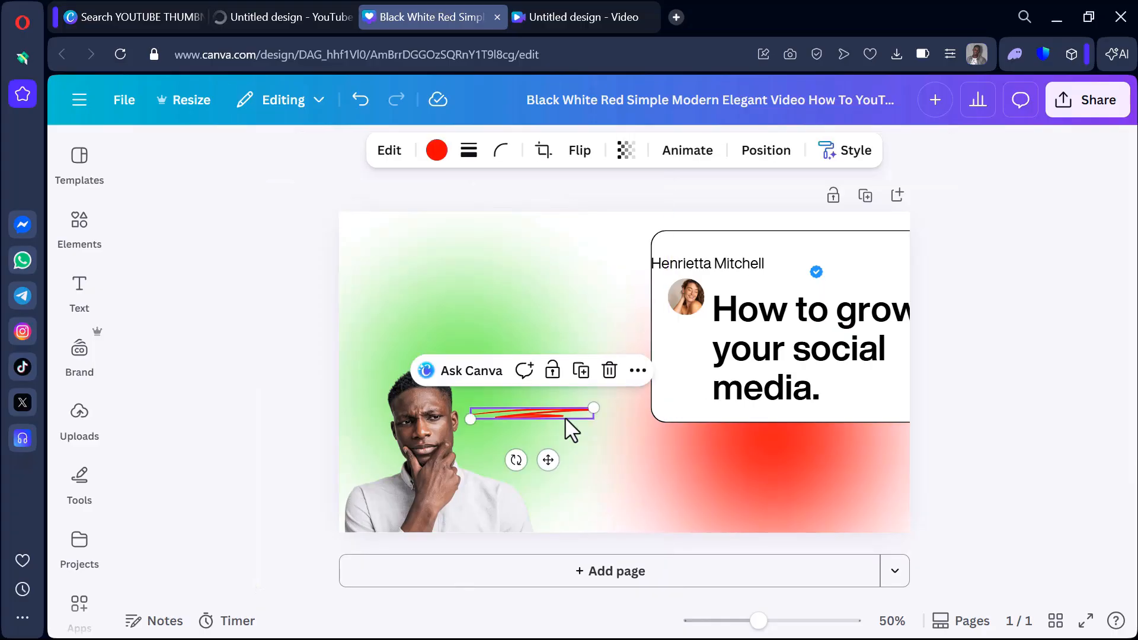
click(610, 371)
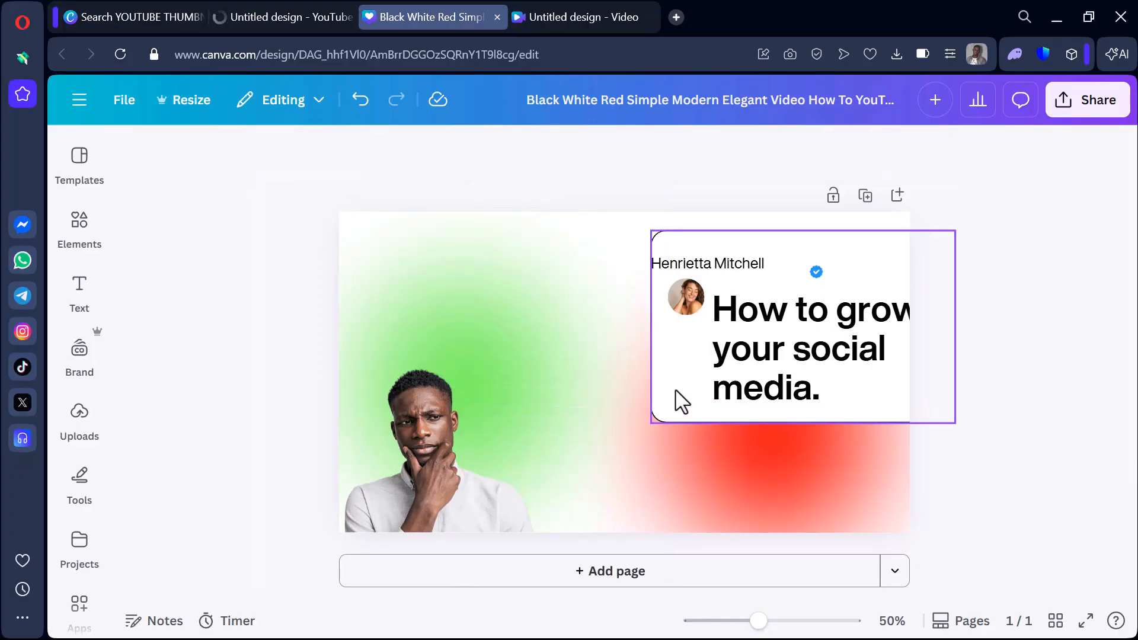
drag(671, 409, 599, 393)
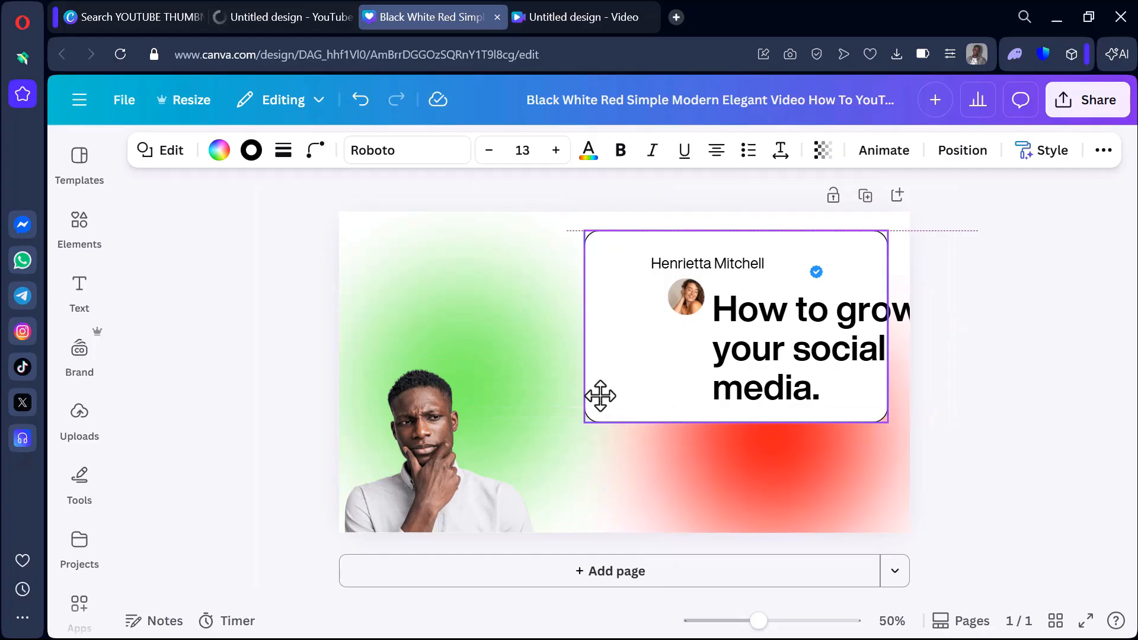
Replace the card's headline with "LOVE THIS" and place it in the lower left part of the white card.
drag(815, 384, 808, 330)
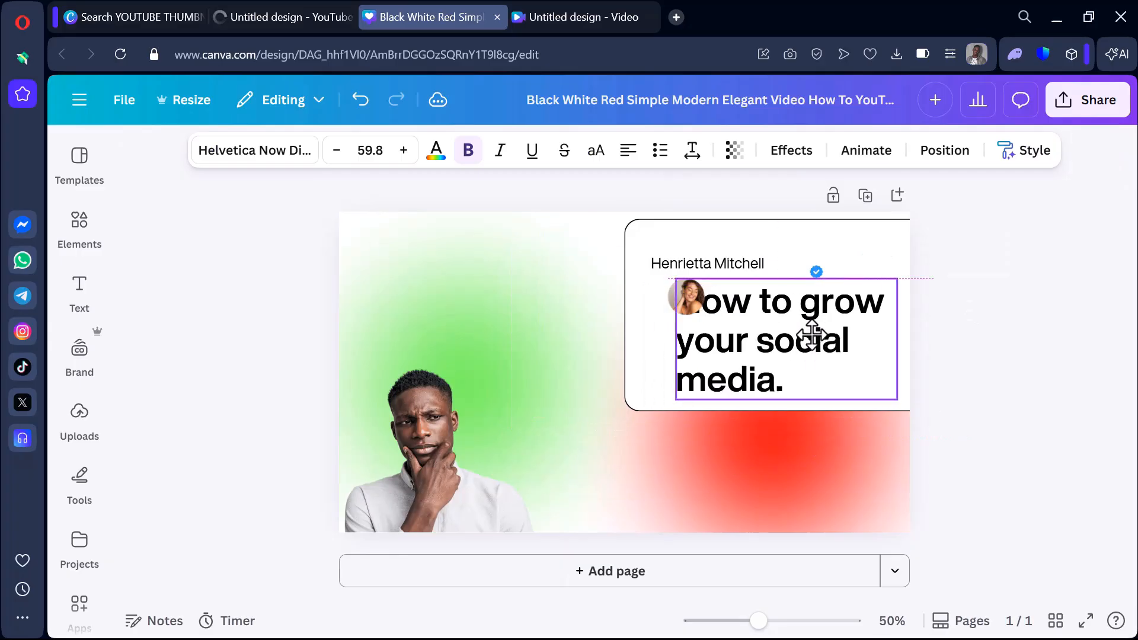
double_click(815, 344)
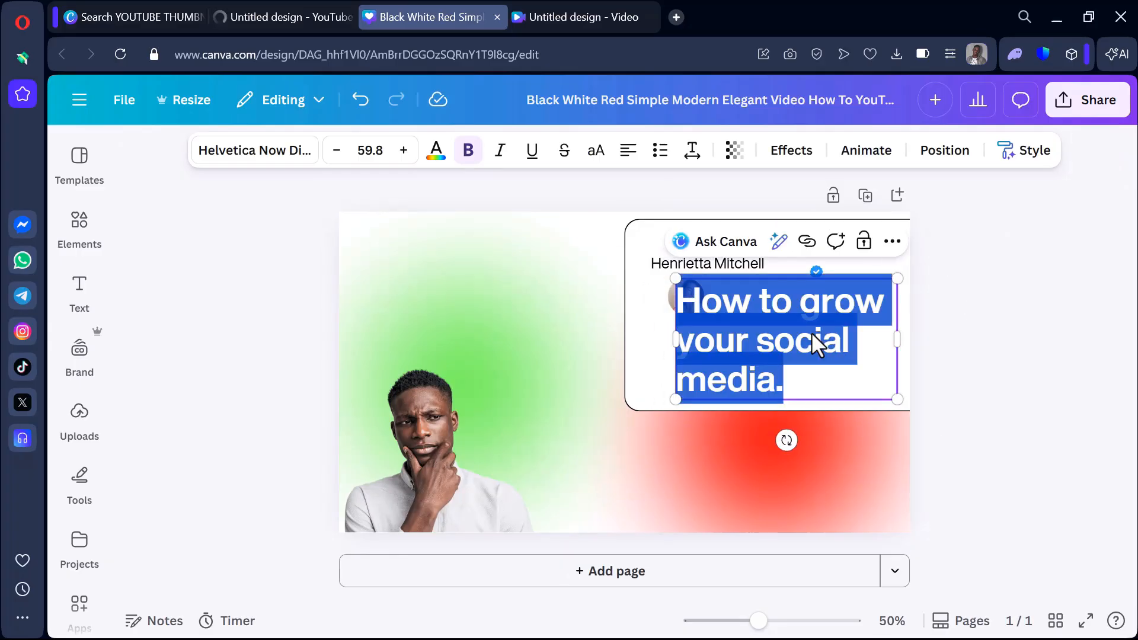
text(LOVE THIS)
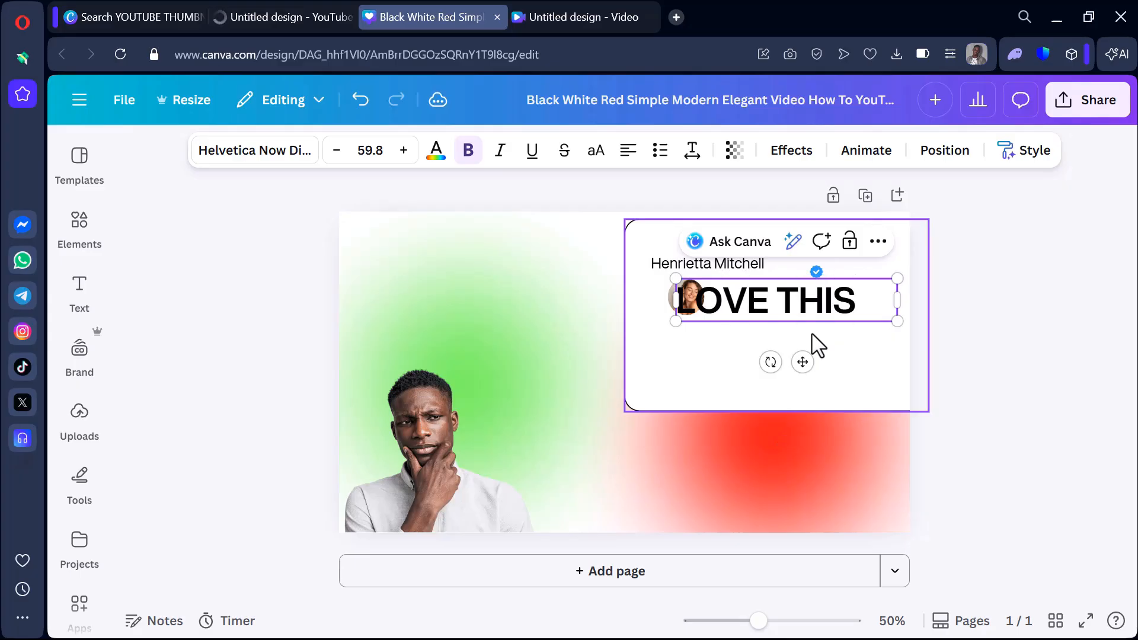
drag(802, 362, 773, 408)
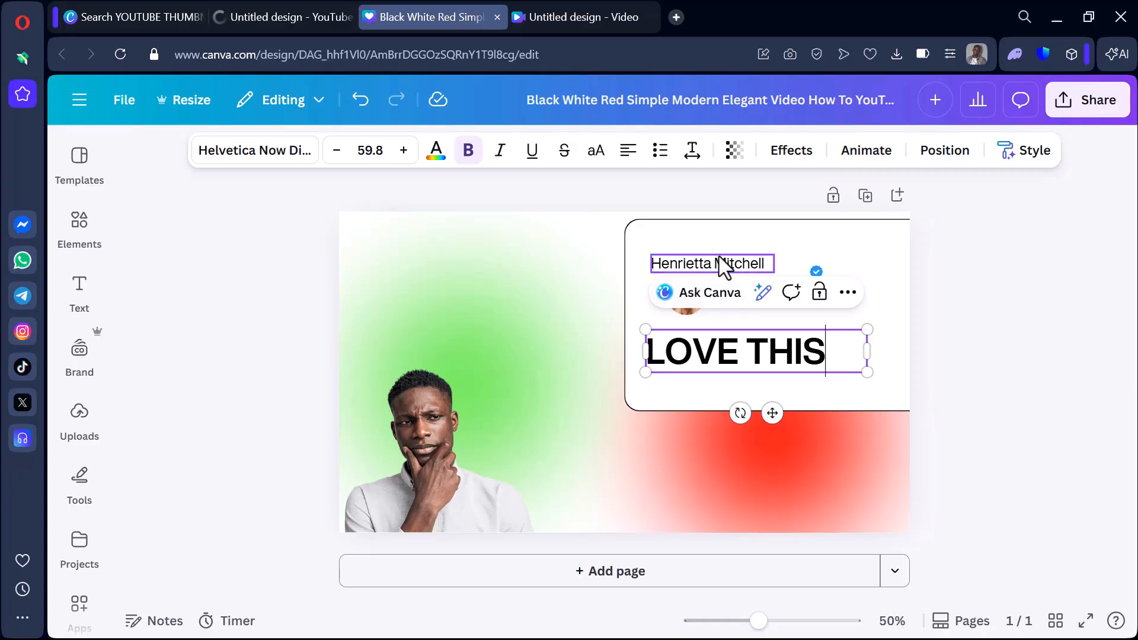
Move the profile name next to the verified badge and delete the round profile picture together with its frame.
drag(724, 262, 761, 271)
click(686, 295)
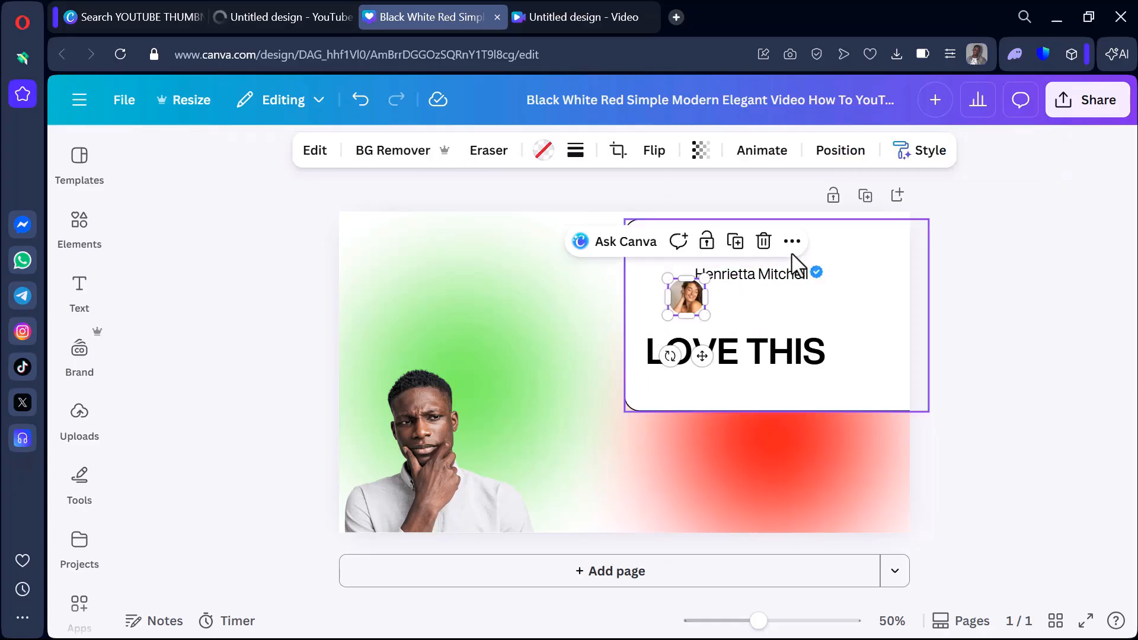
click(763, 241)
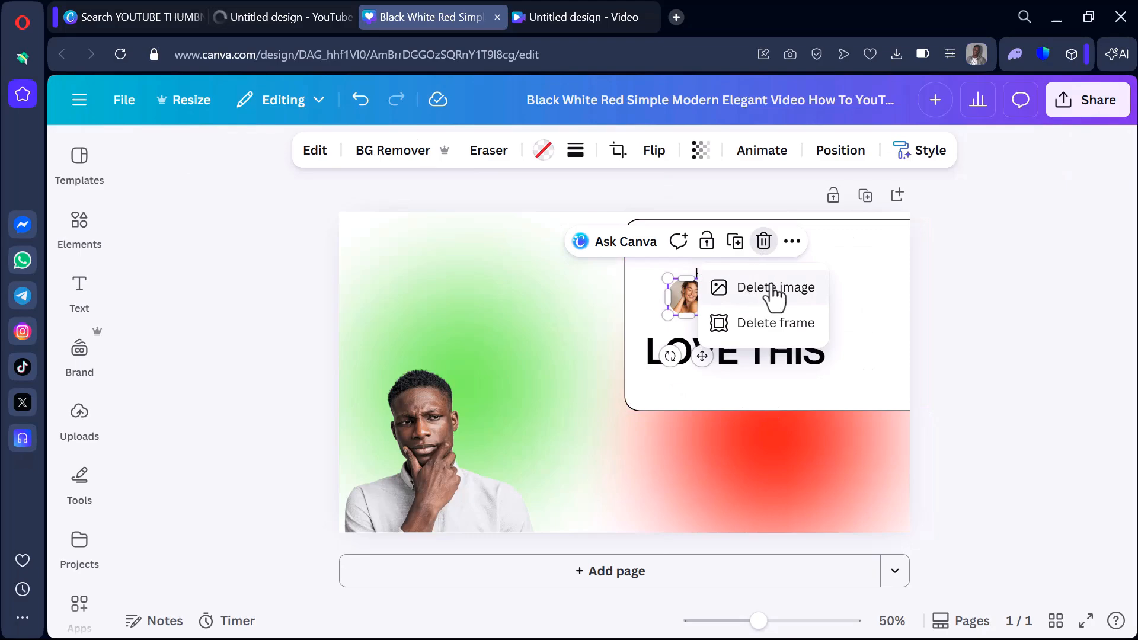
click(774, 293)
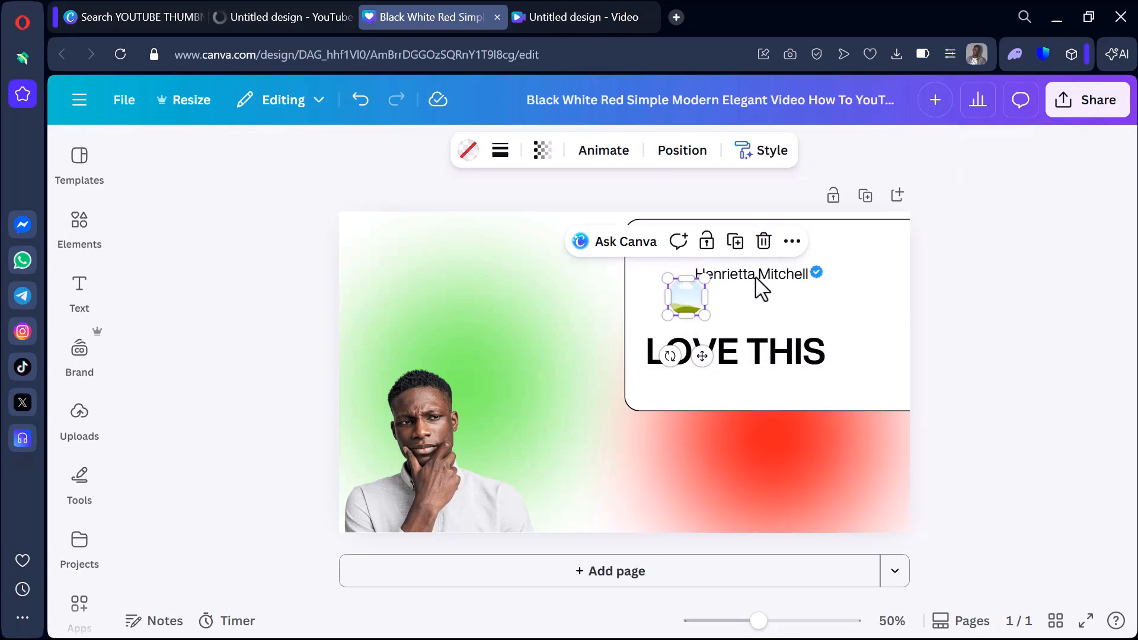
click(763, 241)
Place the profile name just above the "LOVE THIS" headline with the blue verified badge right beside it.
drag(738, 307, 738, 311)
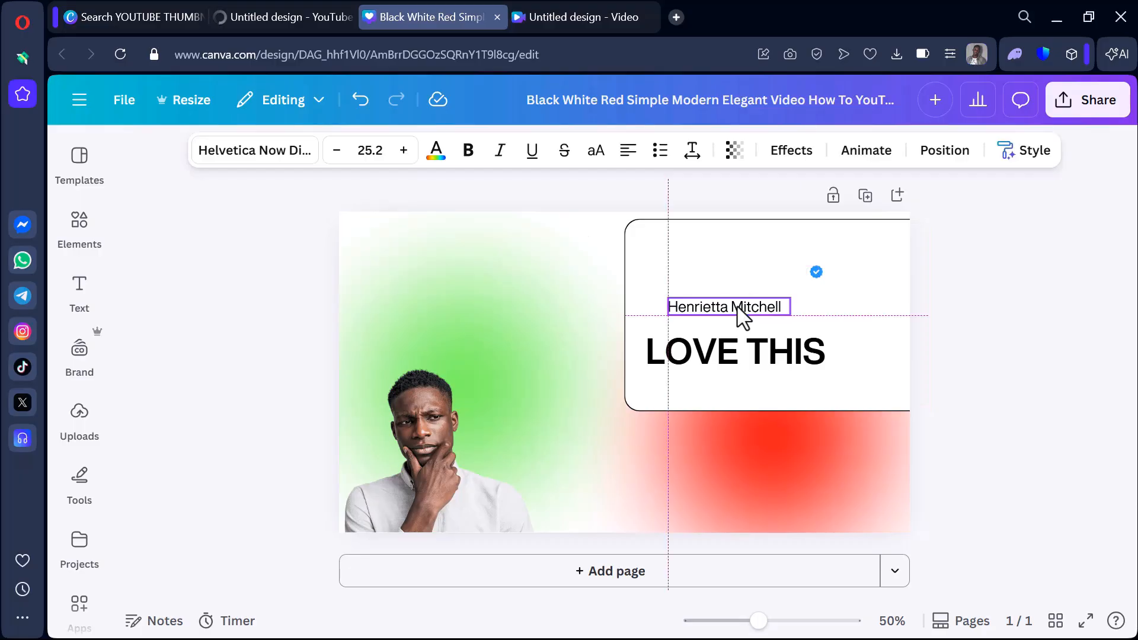
click(816, 274)
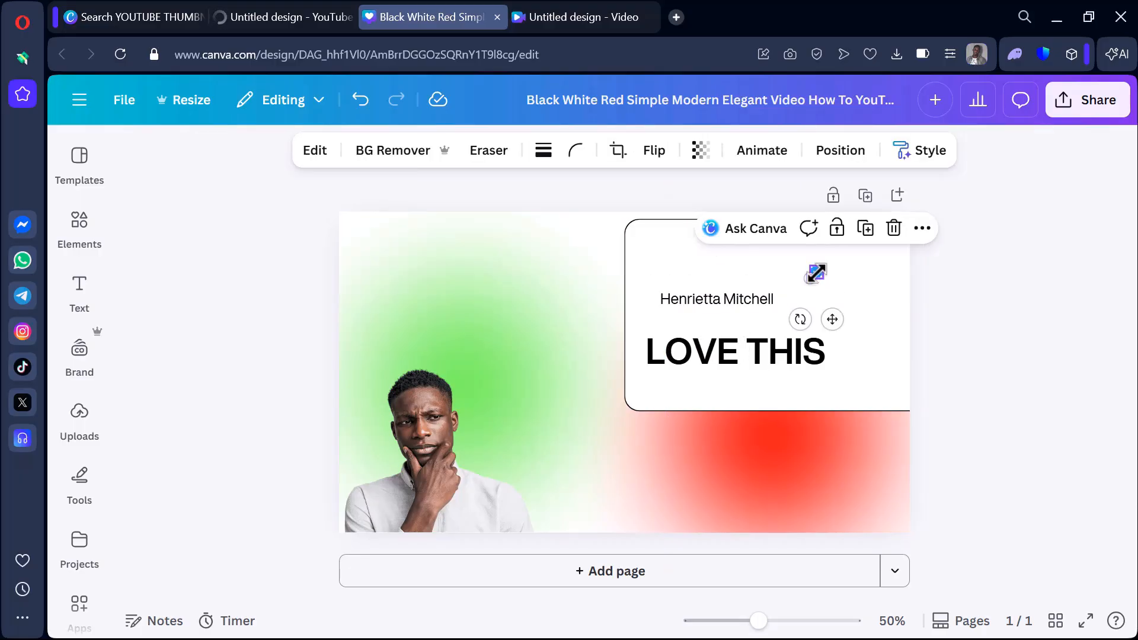
drag(830, 317, 800, 341)
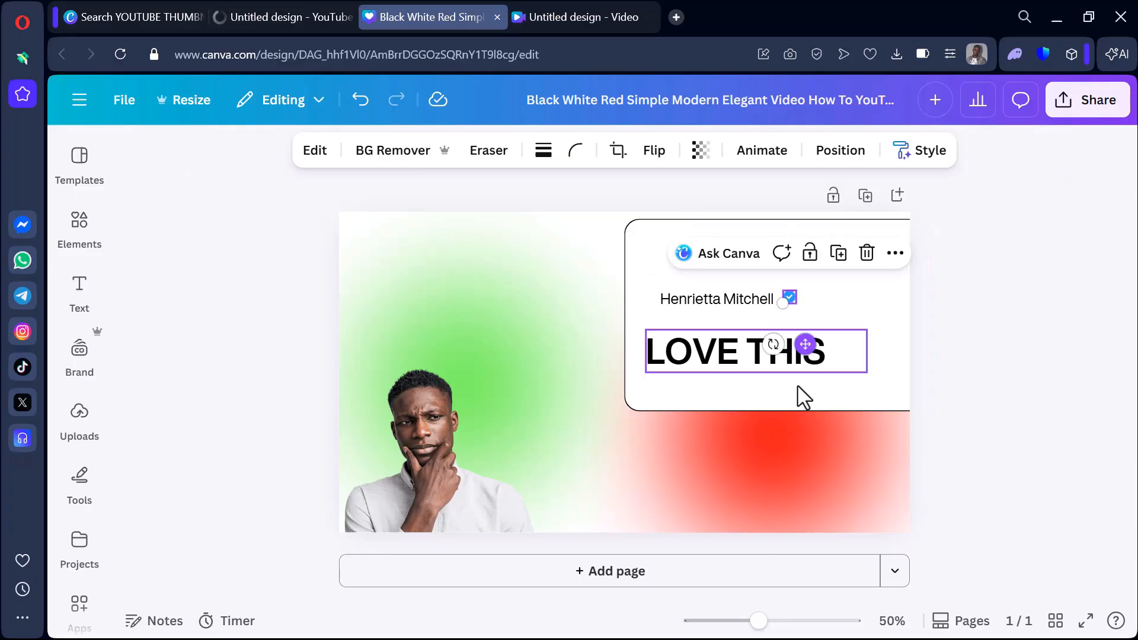
Move the red glow left to overlap the green one and enlarge the man's photo to the thumbnail's full height.
click(785, 456)
drag(768, 472, 568, 478)
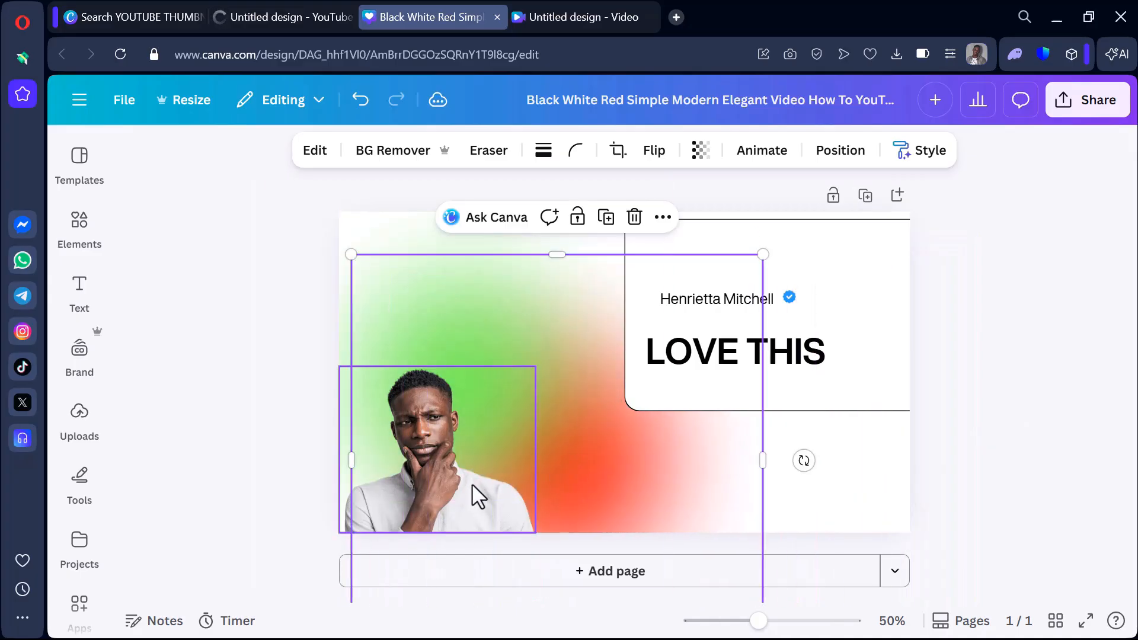
click(483, 504)
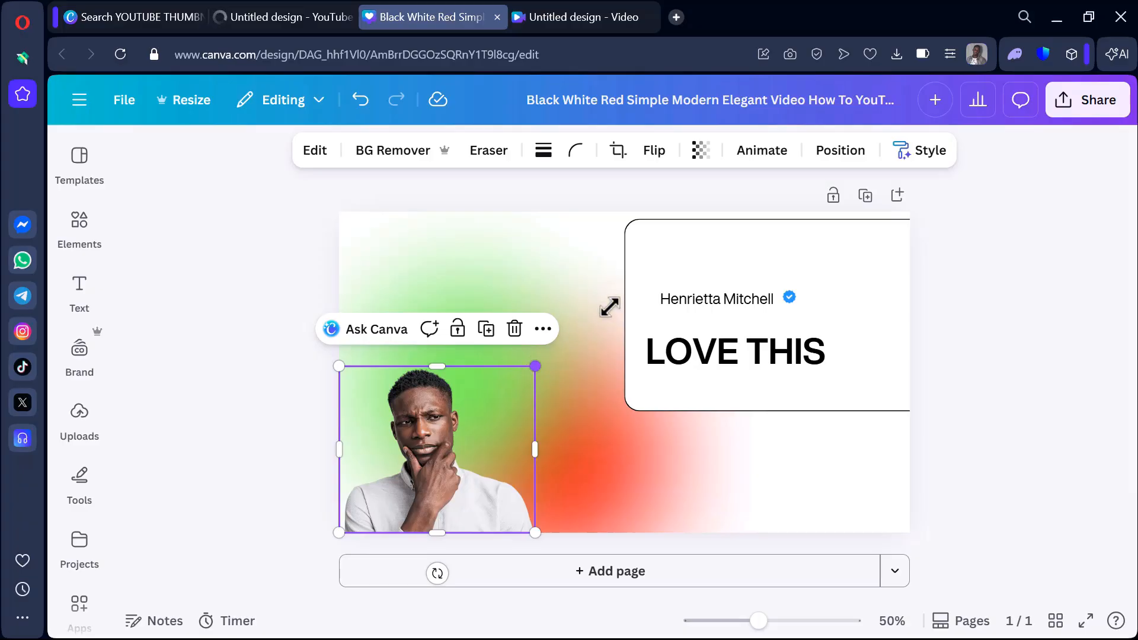
drag(609, 307, 726, 190)
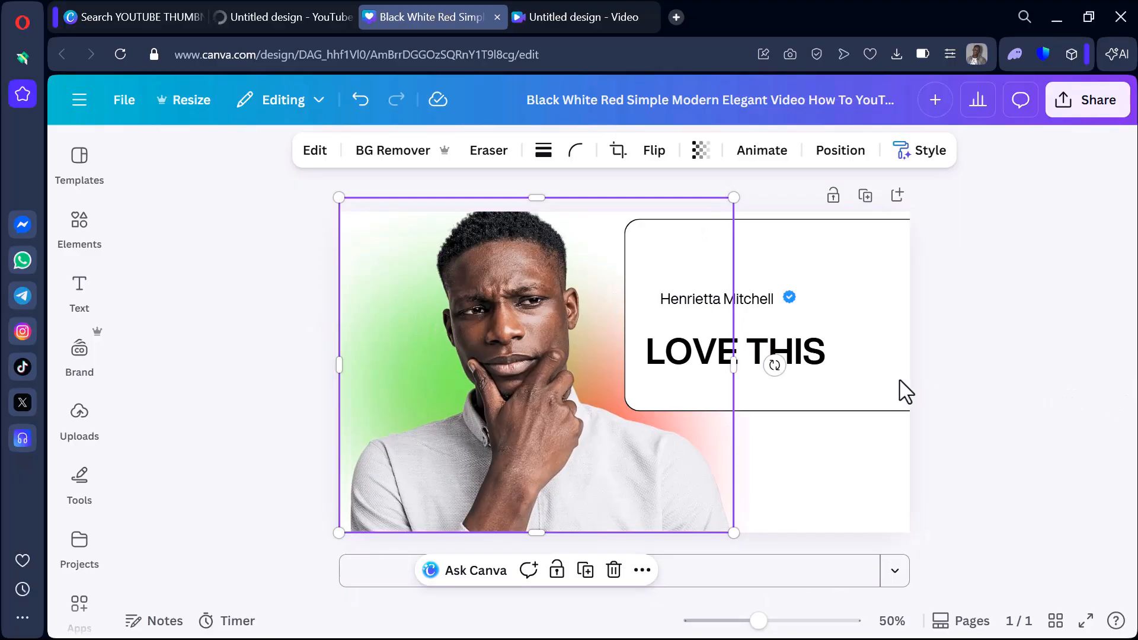
Move the white card so it fits fully inside the thumbnail's upper-right corner.
click(866, 385)
drag(866, 386, 845, 355)
click(1014, 396)
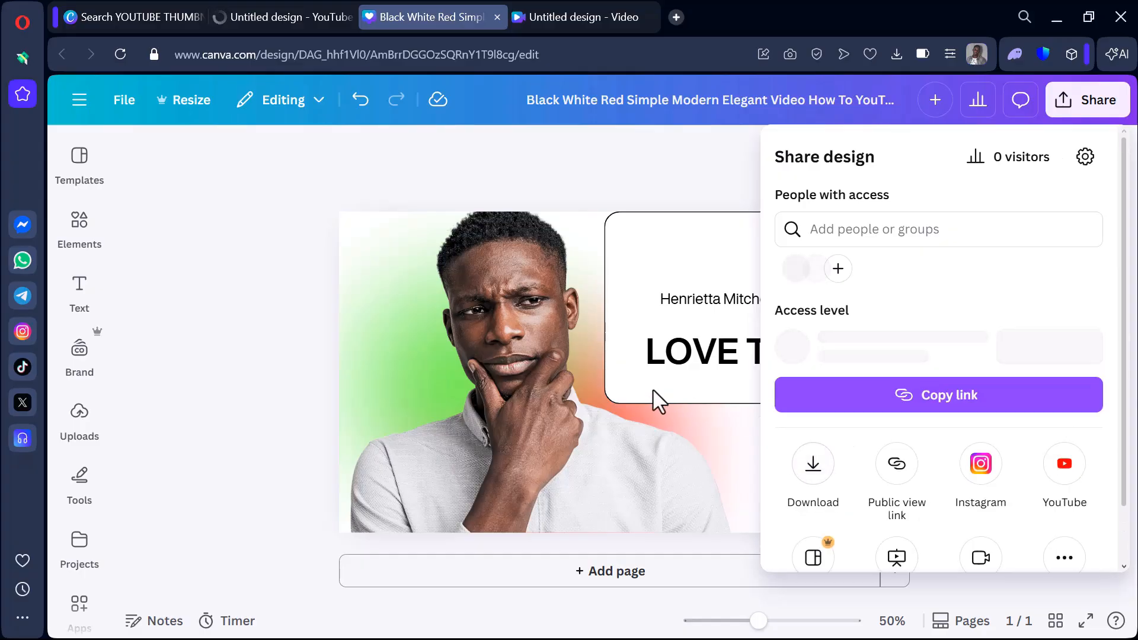
Look at the element categories in the blank YouTube thumbnail design, then return to the customised thumbnail and dismiss its sharing options.
click(290, 15)
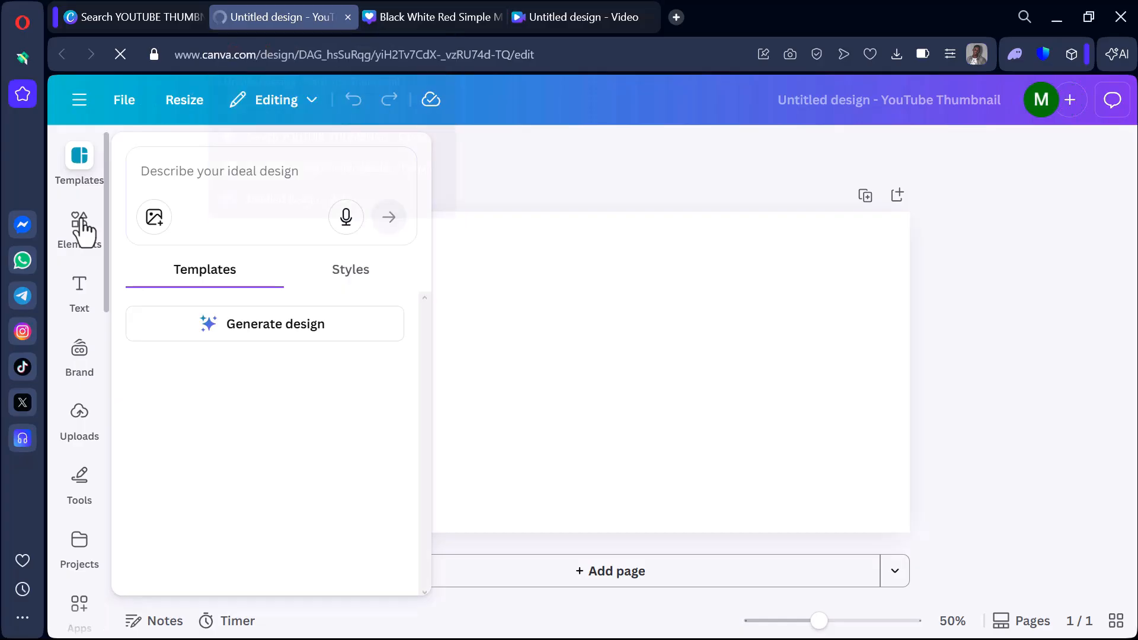
click(86, 224)
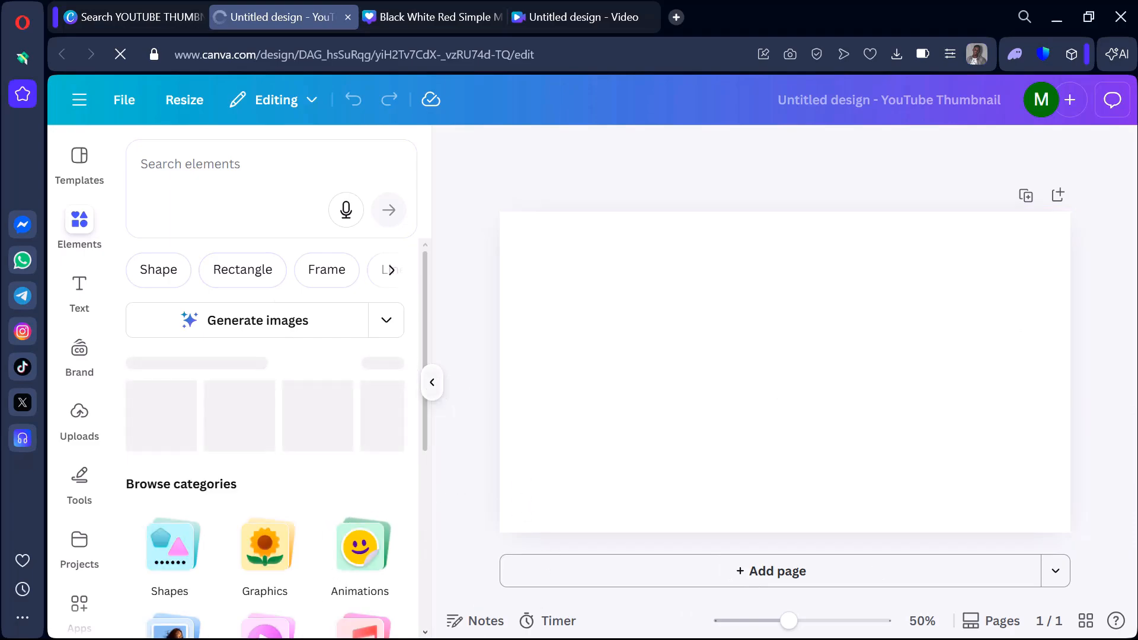
click(411, 17)
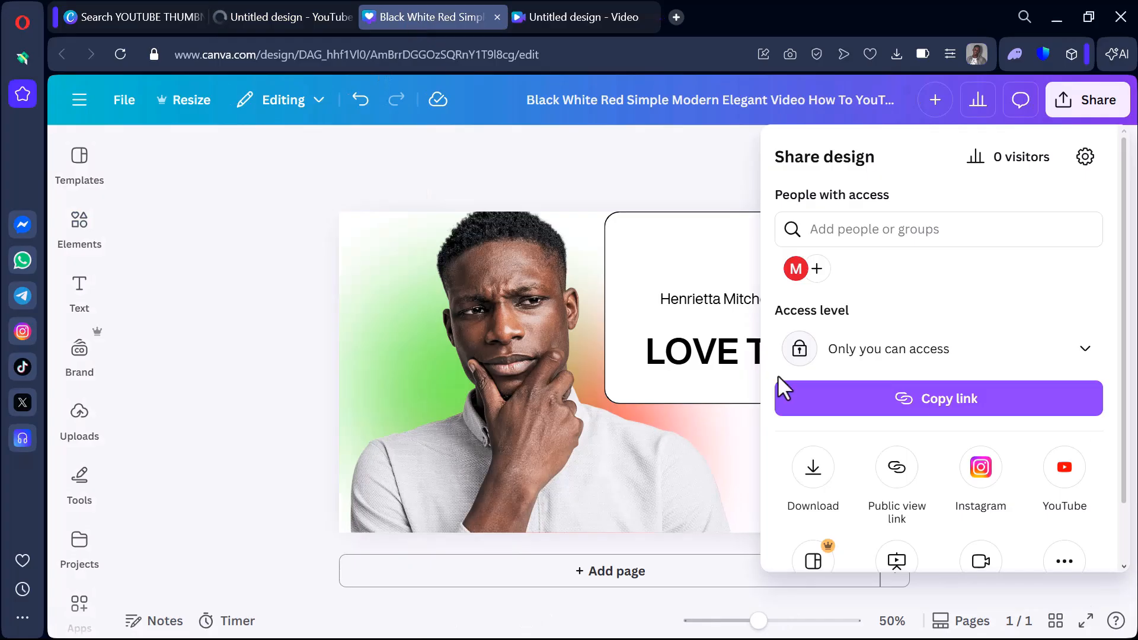
click(643, 182)
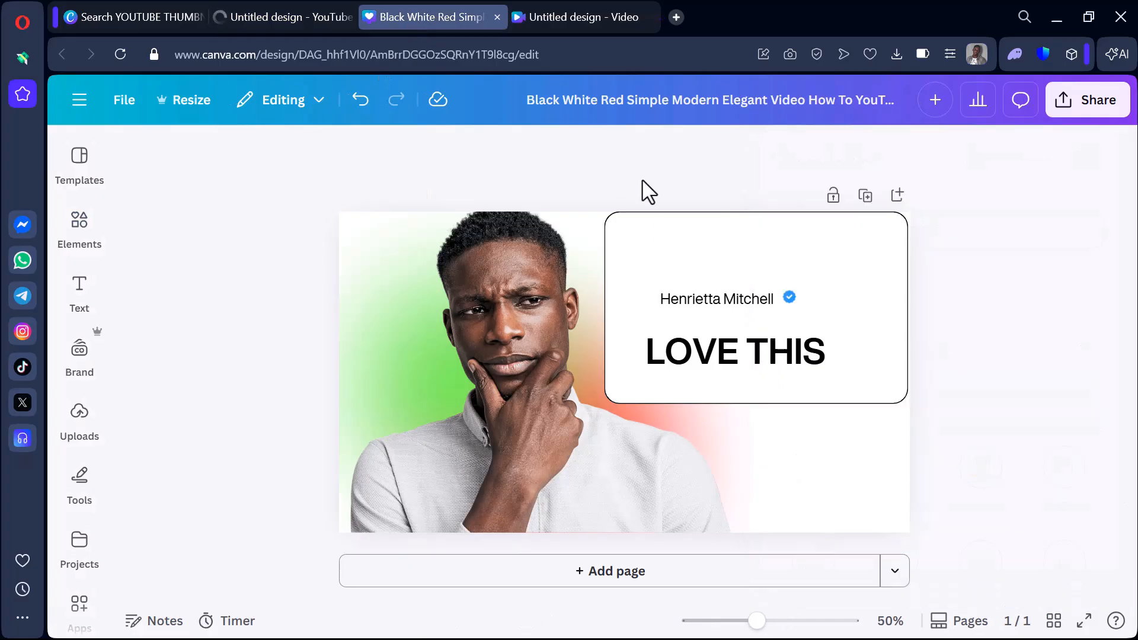